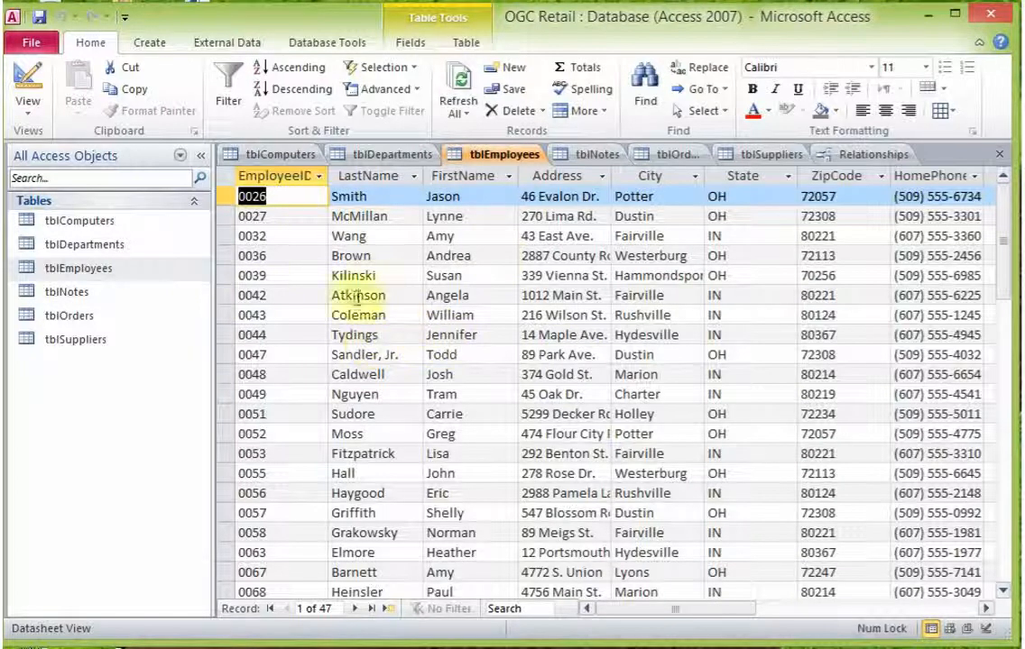
- Examine the first employee record across all fields from EmployeeID to Title, and select the second record
click(223, 196)
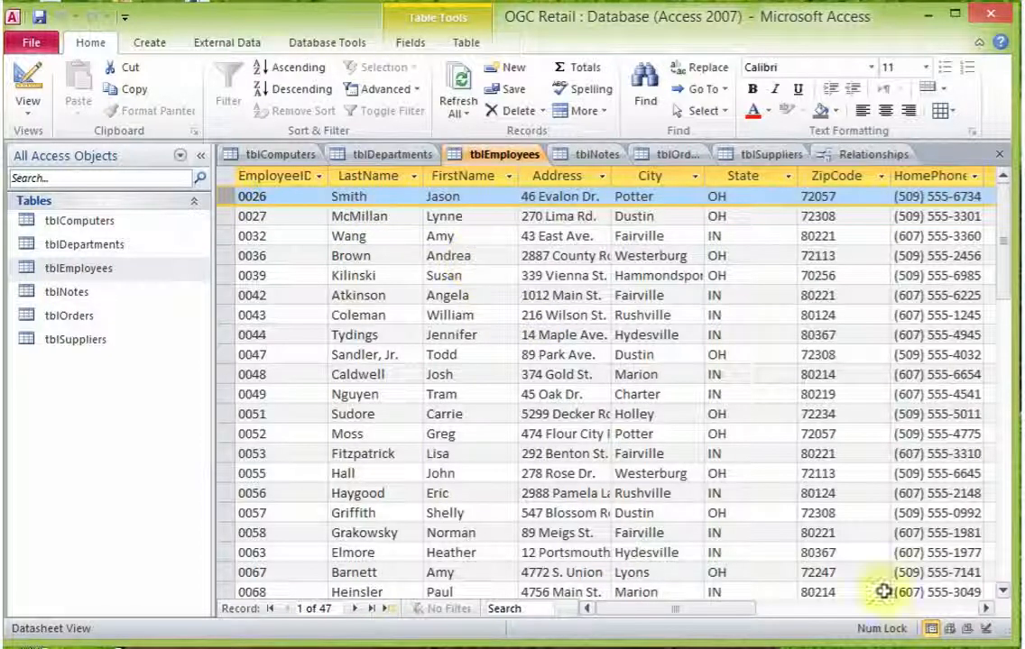
click(987, 610)
click(988, 613)
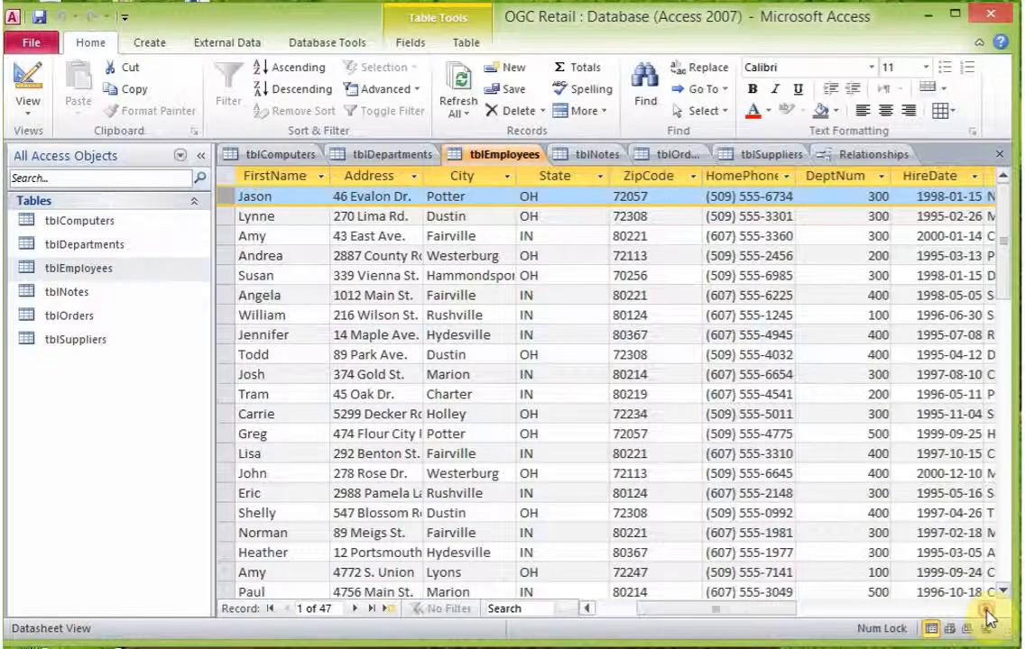
click(987, 613)
click(988, 613)
click(988, 614)
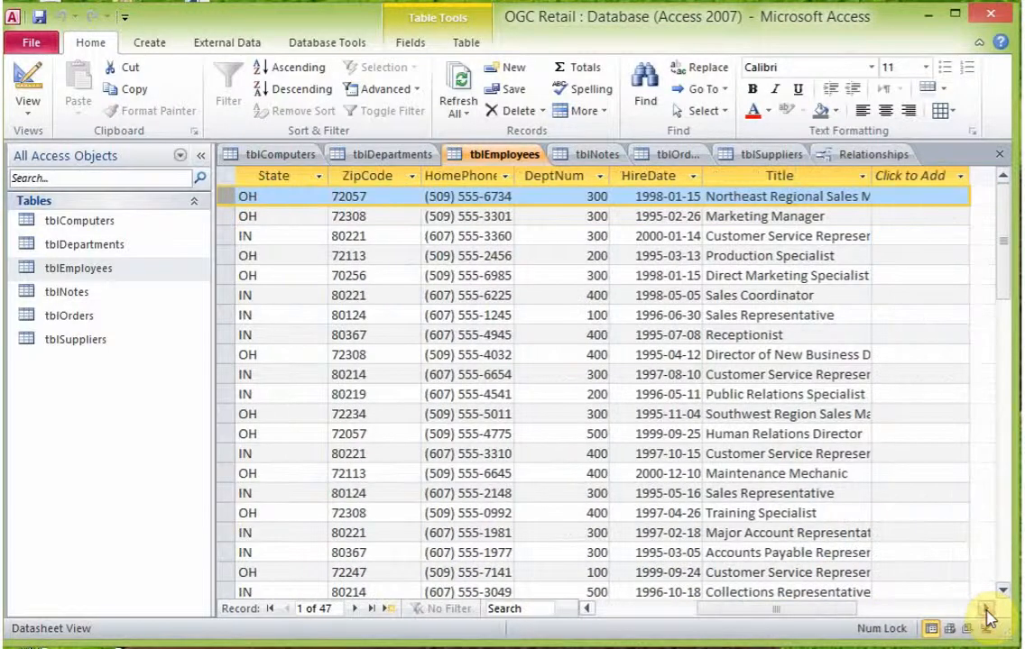
click(987, 614)
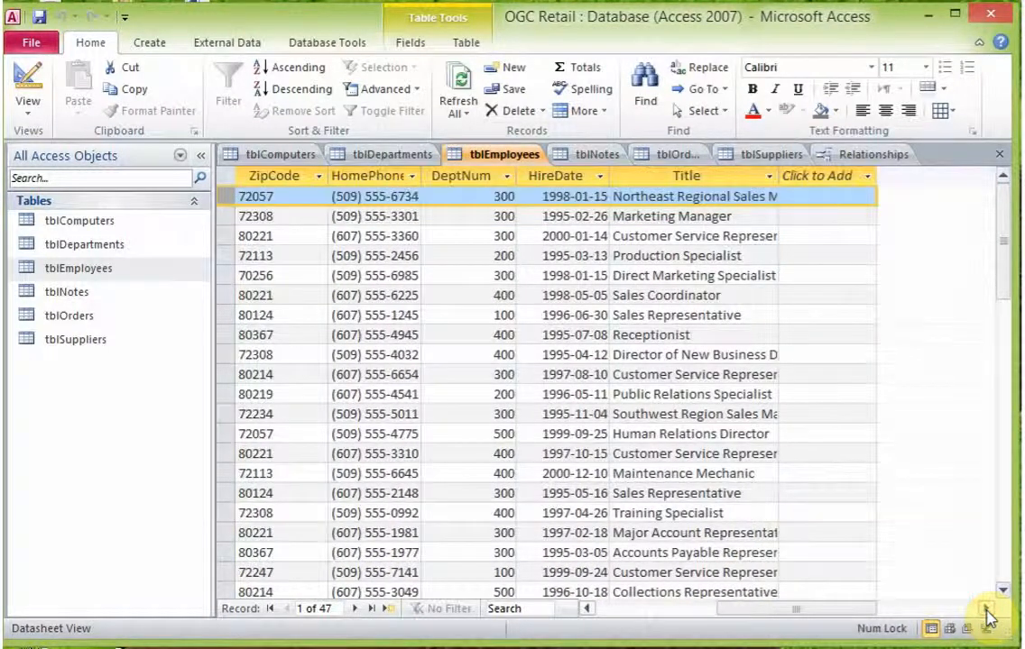
click(987, 614)
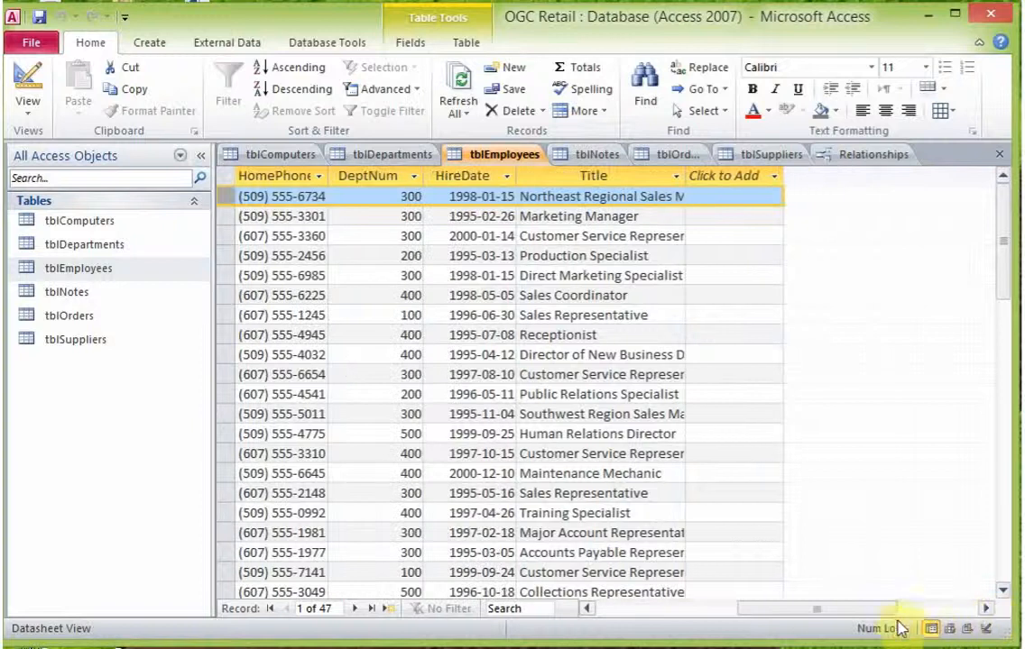
drag(855, 615, 648, 613)
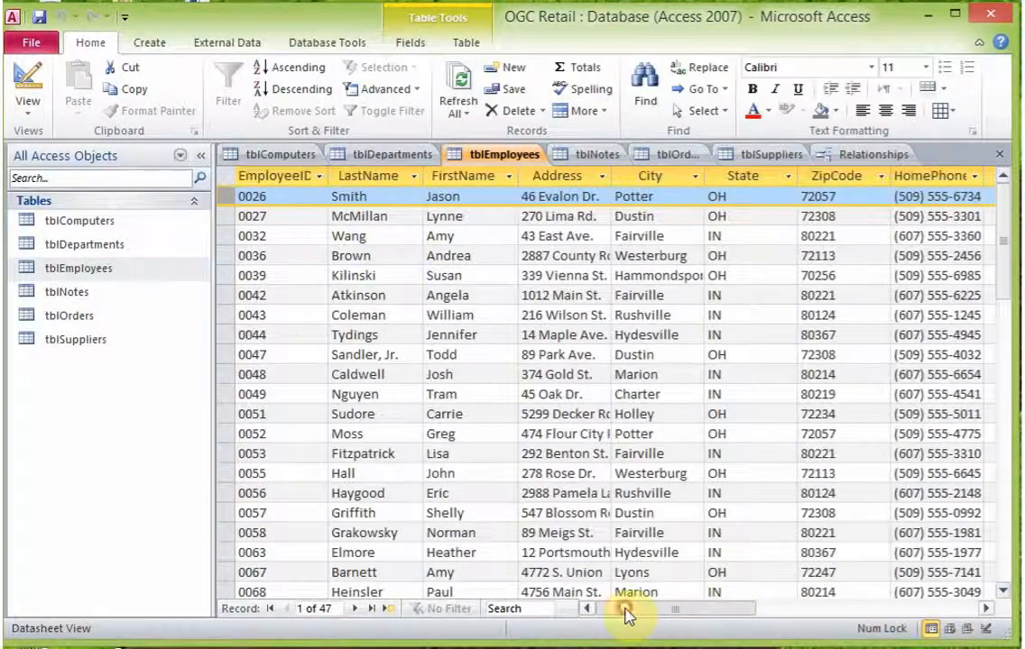
click(223, 217)
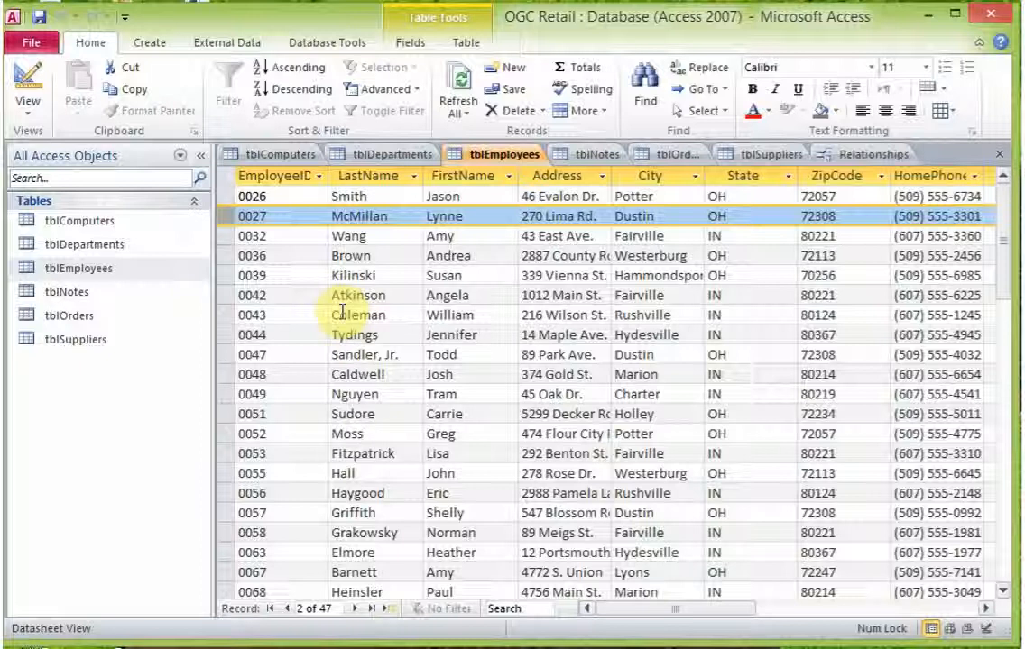
- Add a new record to the tblEmployees table and enter the employee's name in its LastName field
click(232, 256)
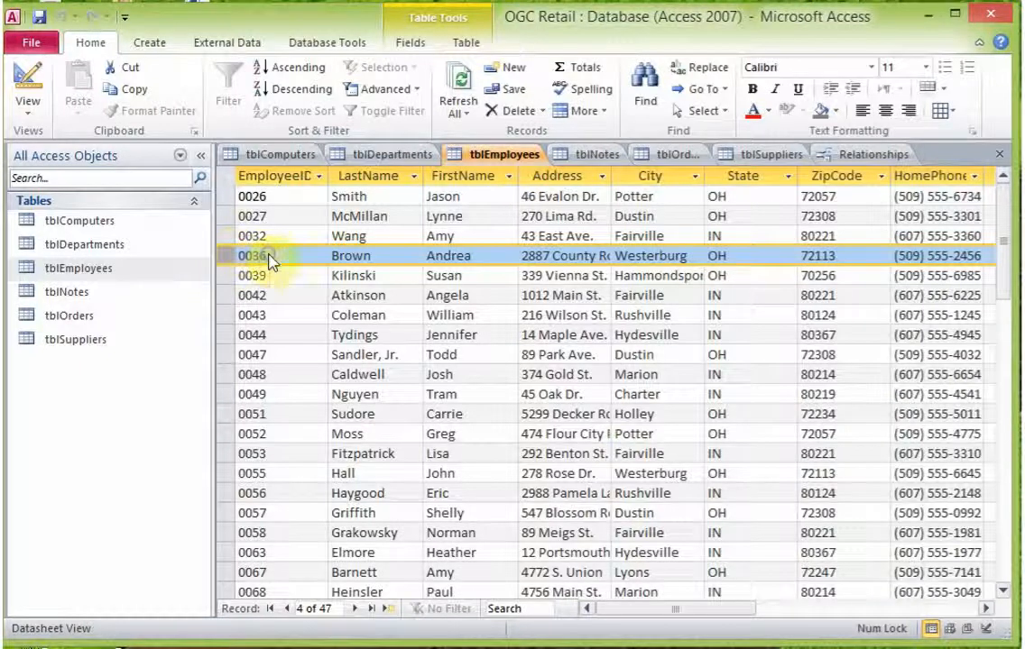
right_click(268, 258)
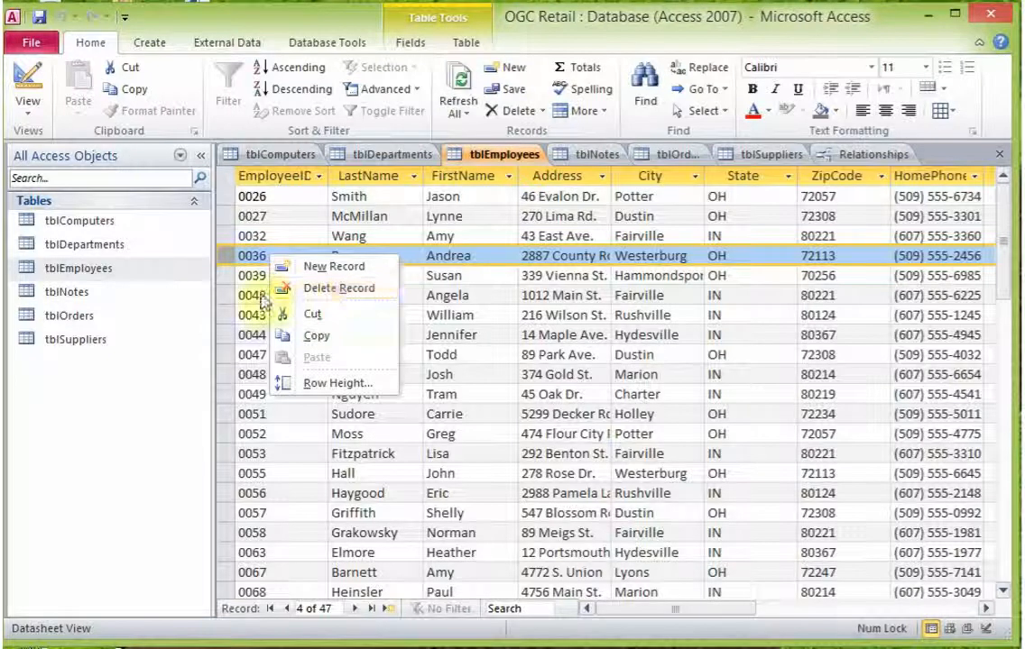
click(334, 267)
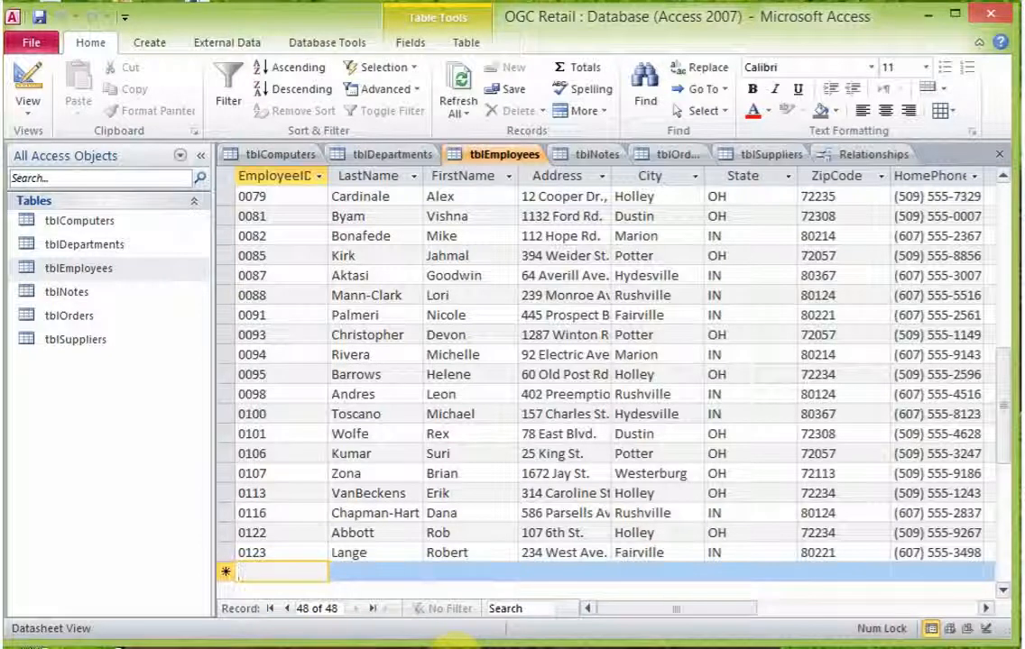
key(Tab)
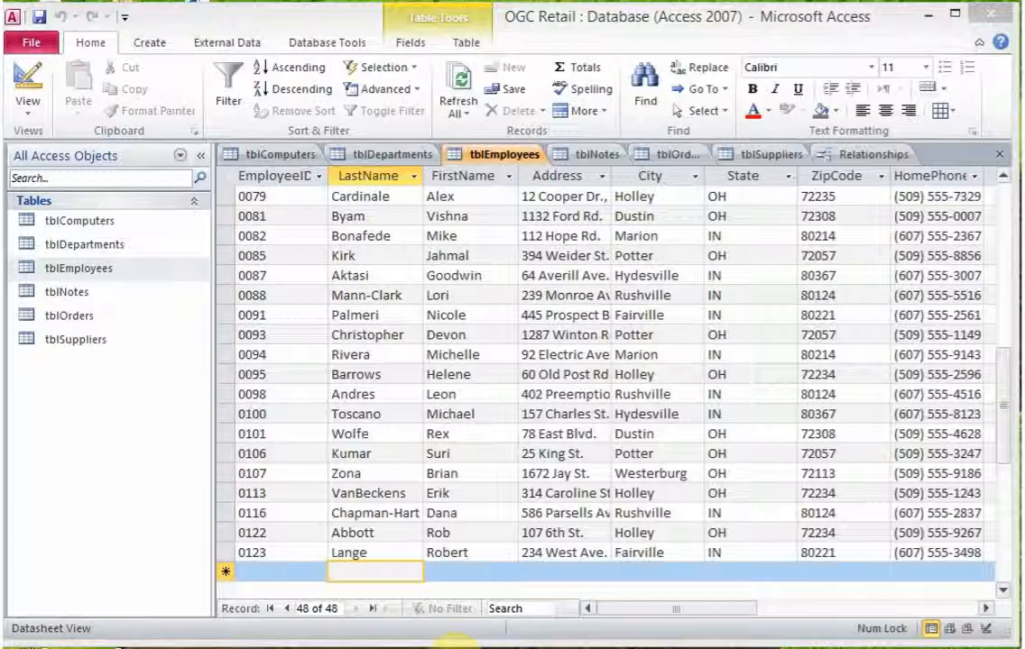
click(368, 553)
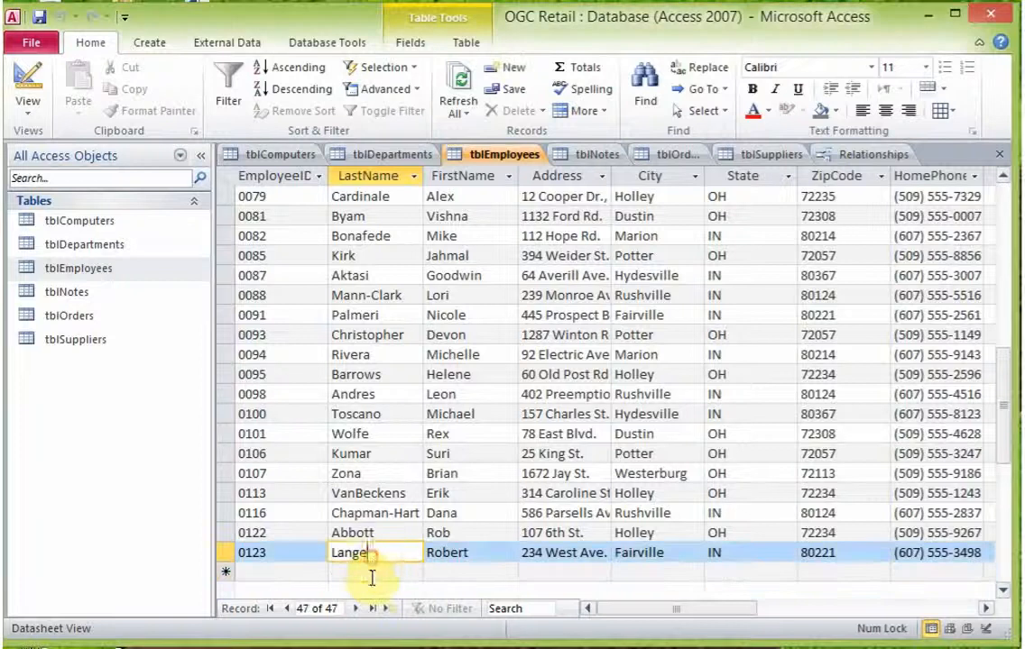
click(374, 570)
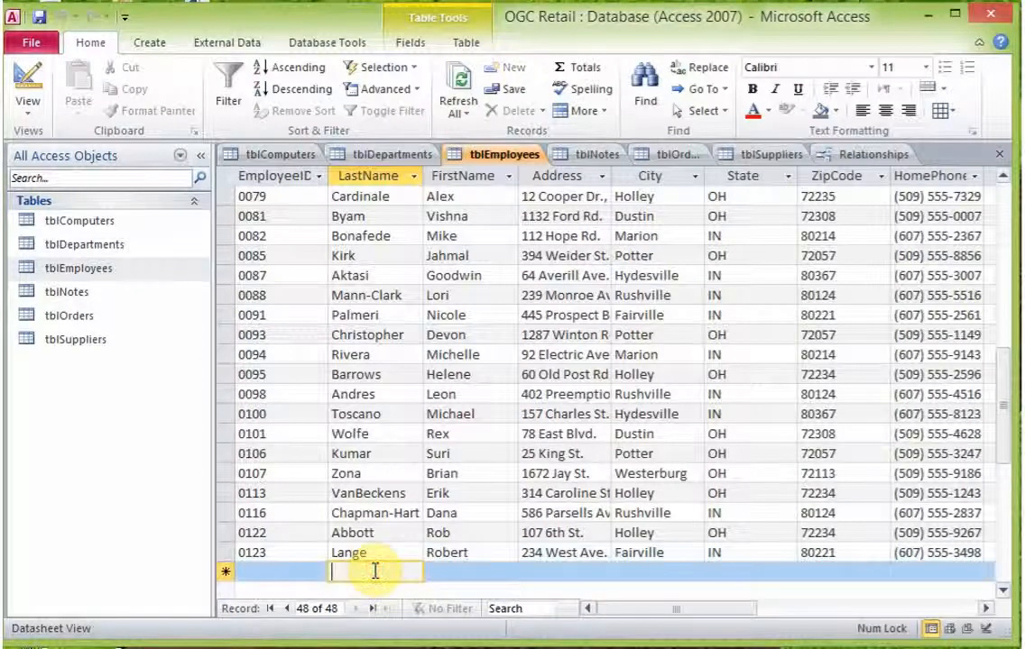
text(J)
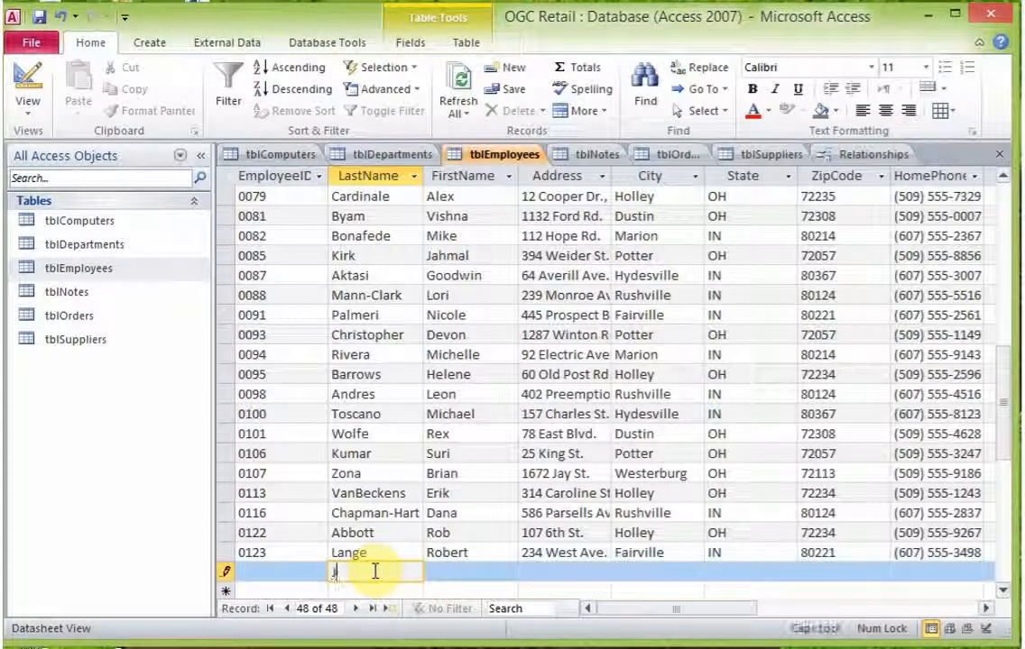
text(ohn)
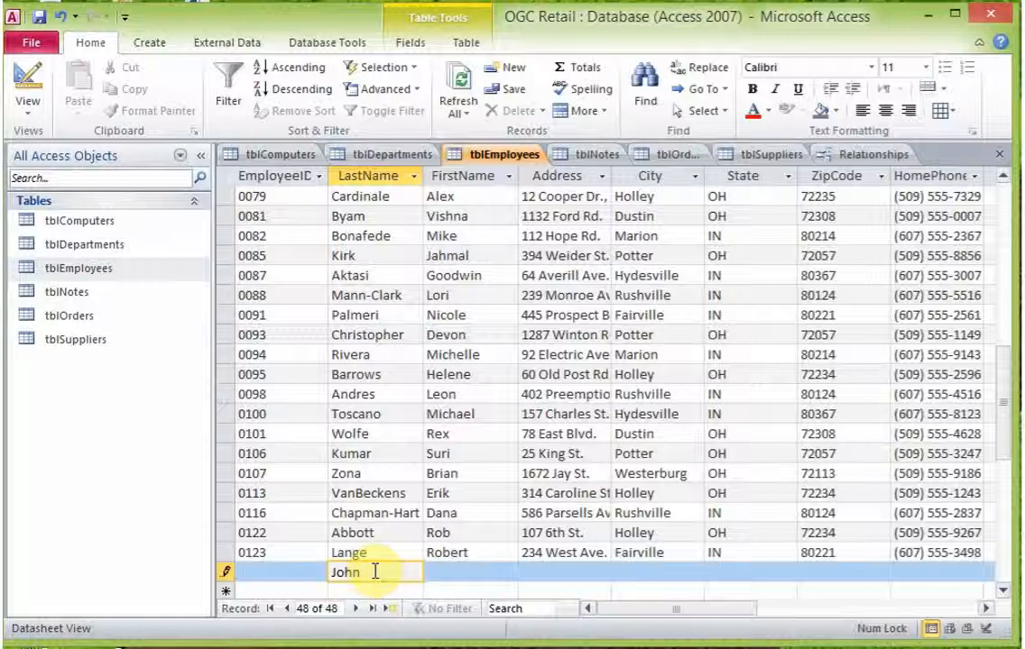
key(Tab)
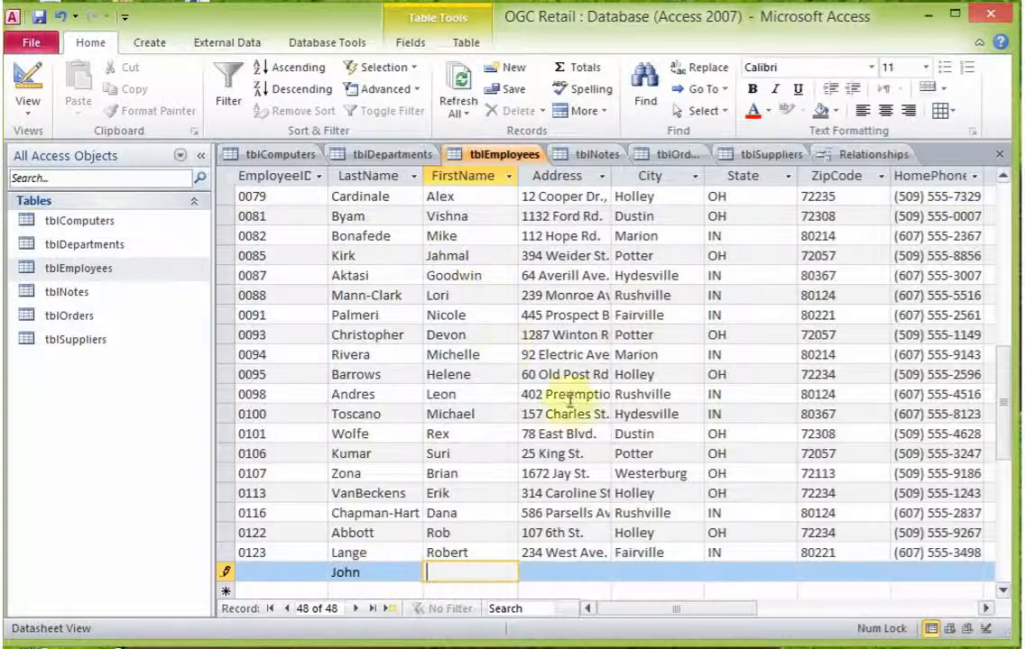
- Enter the next consecutive employee number in the new record's EmployeeID field and commit the record
click(330, 175)
click(429, 395)
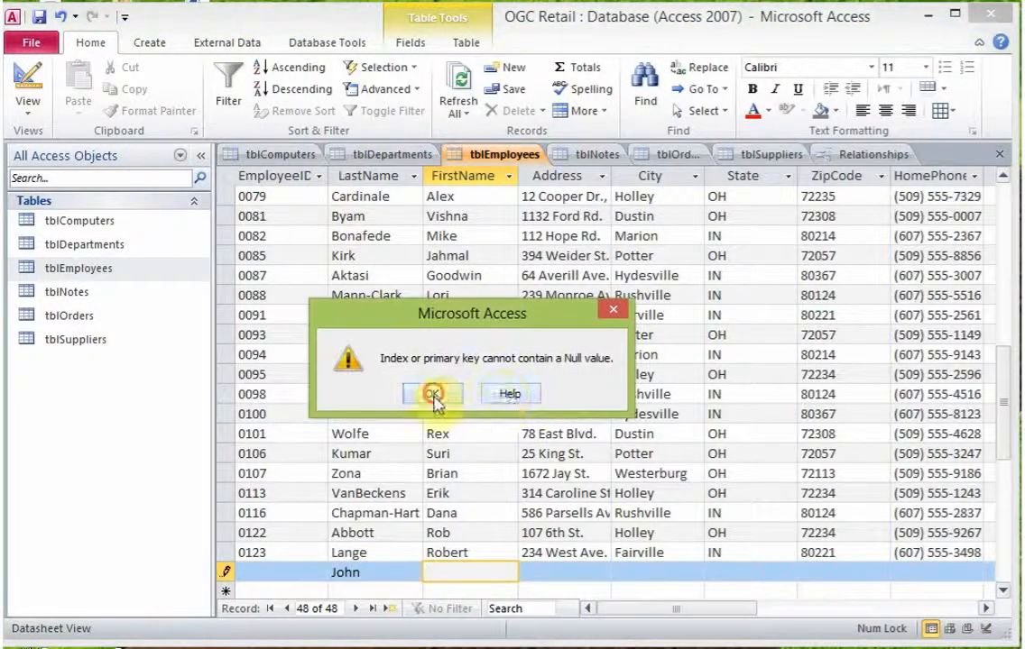
click(267, 575)
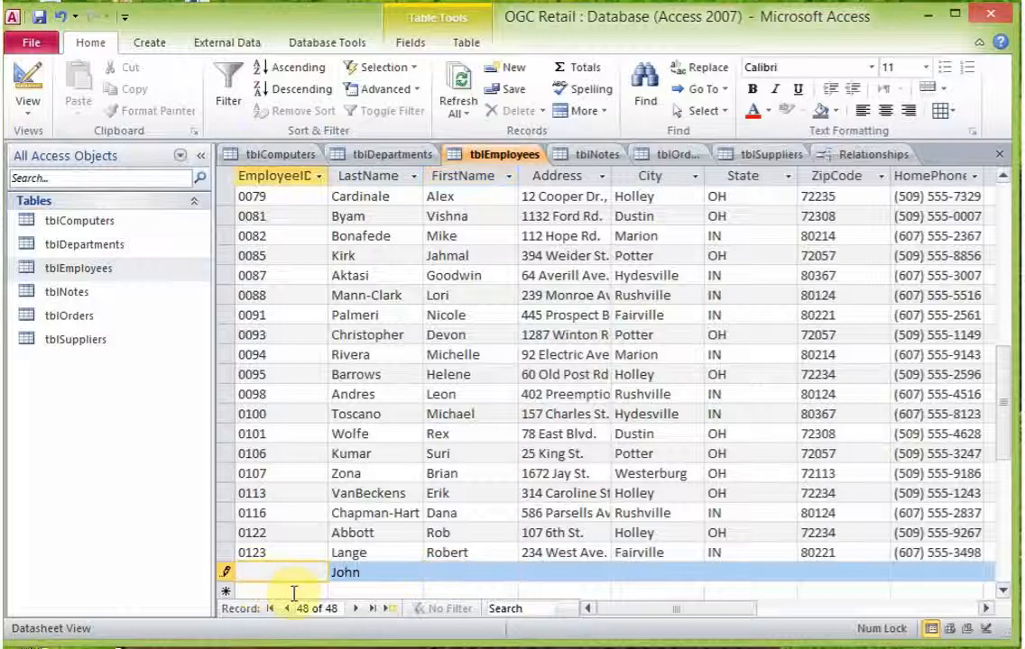
text(01)
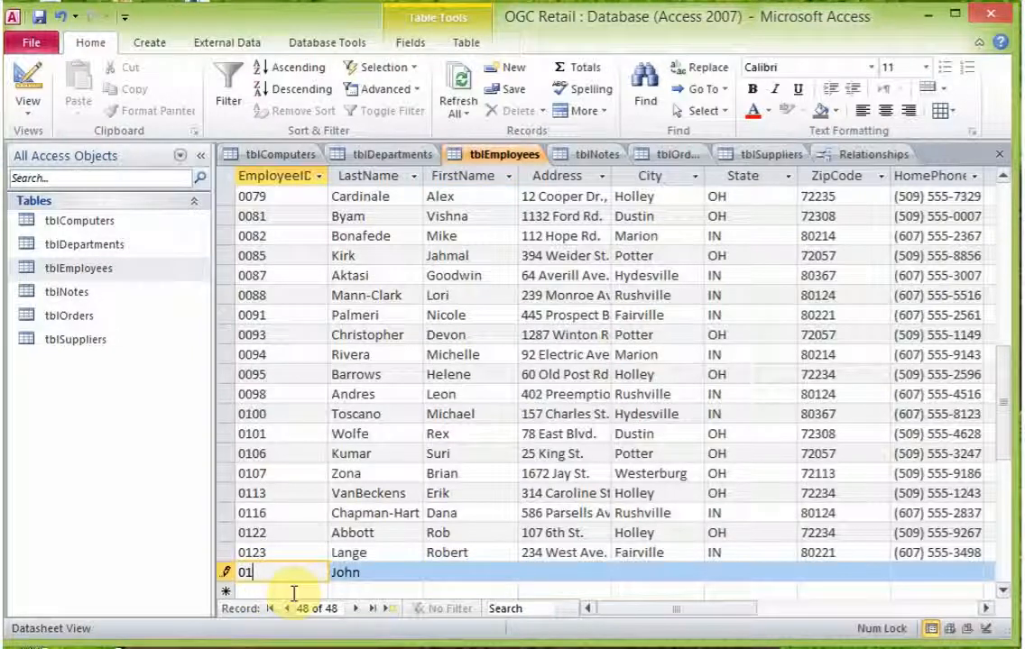
text(24)
click(386, 574)
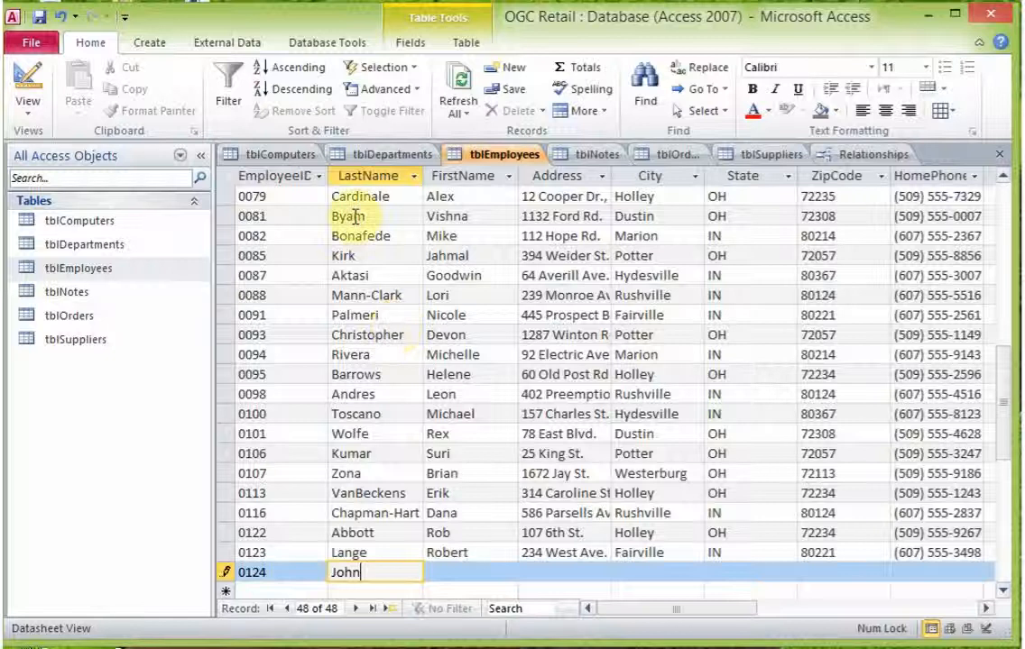
click(269, 175)
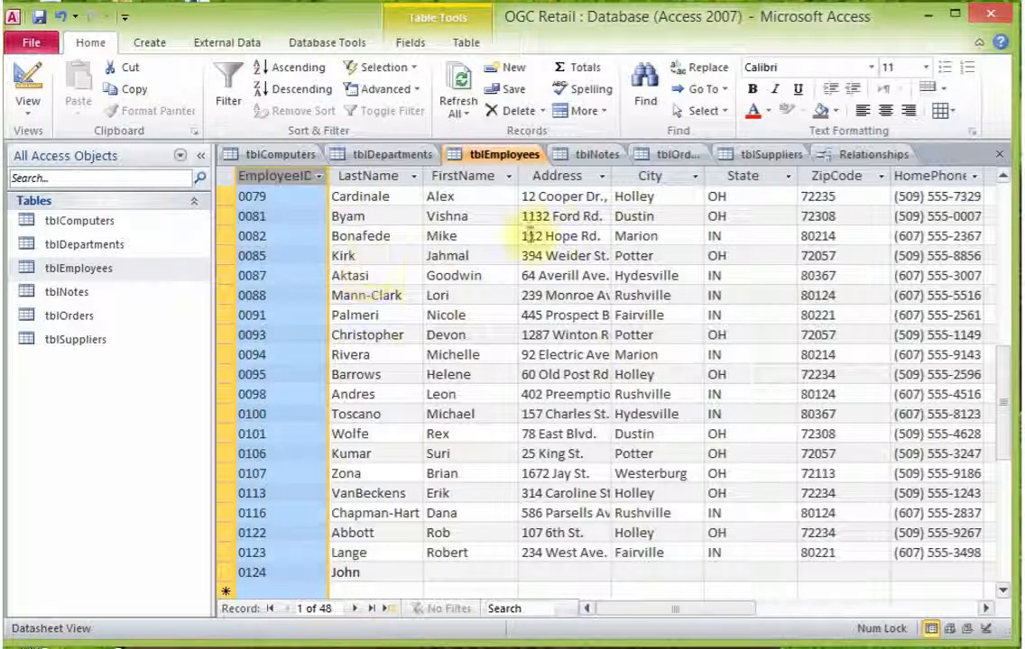
- Examine the Find and Replace options for the FirstName field without replacing anything, and close the dialog
click(466, 197)
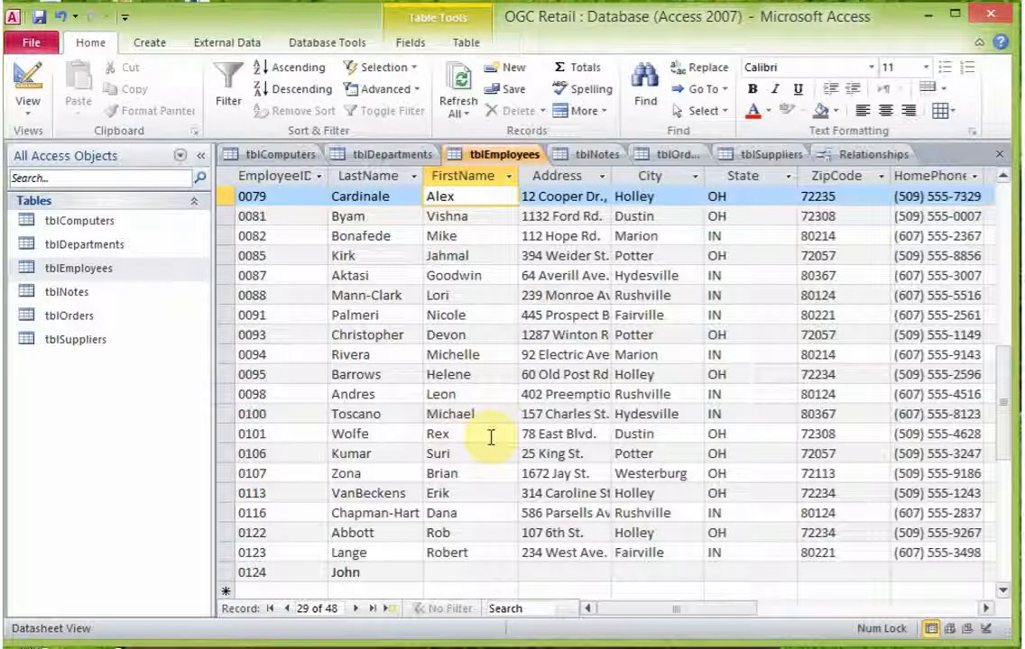
click(721, 80)
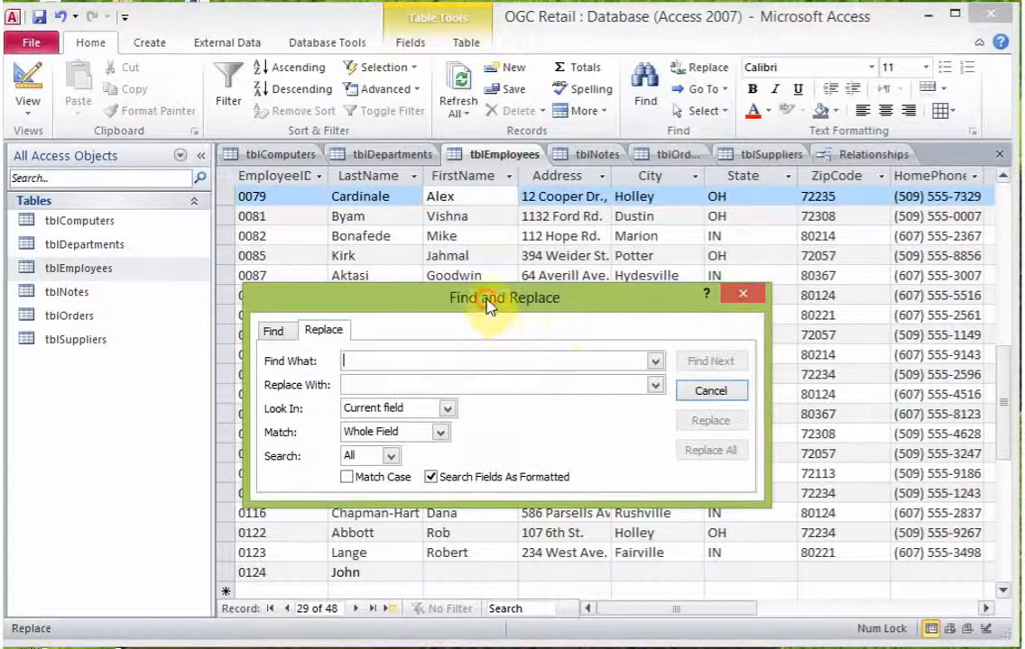
drag(487, 307, 661, 314)
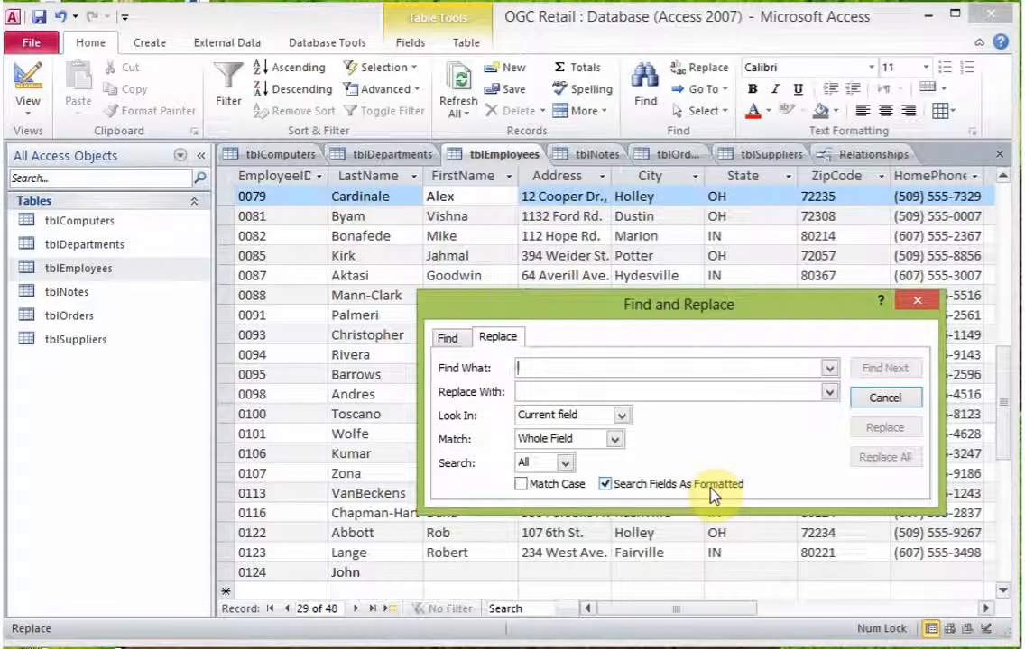
click(523, 391)
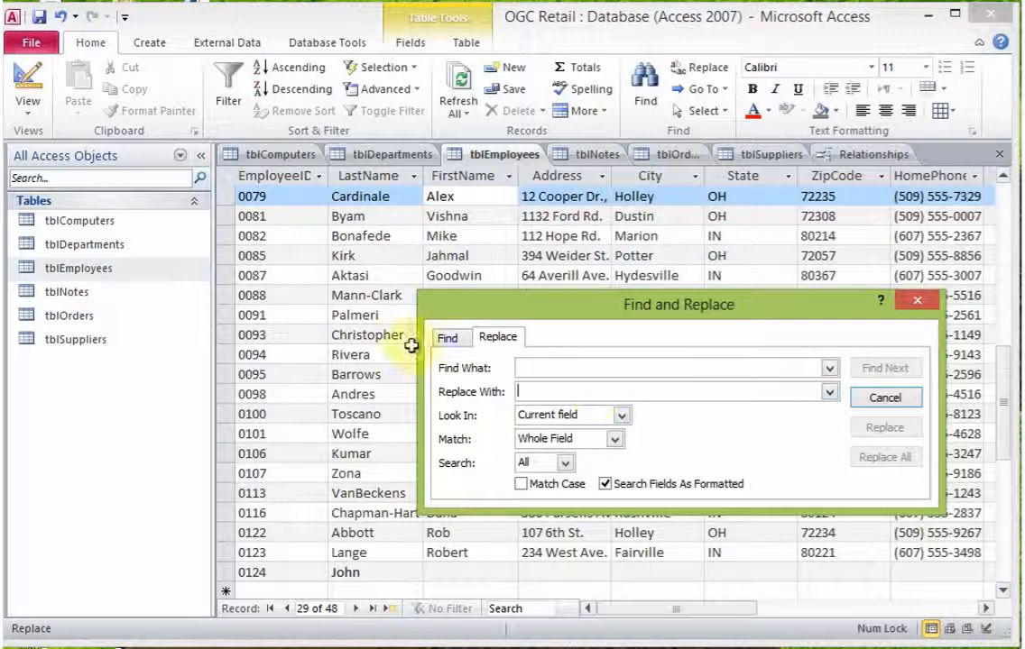
click(449, 339)
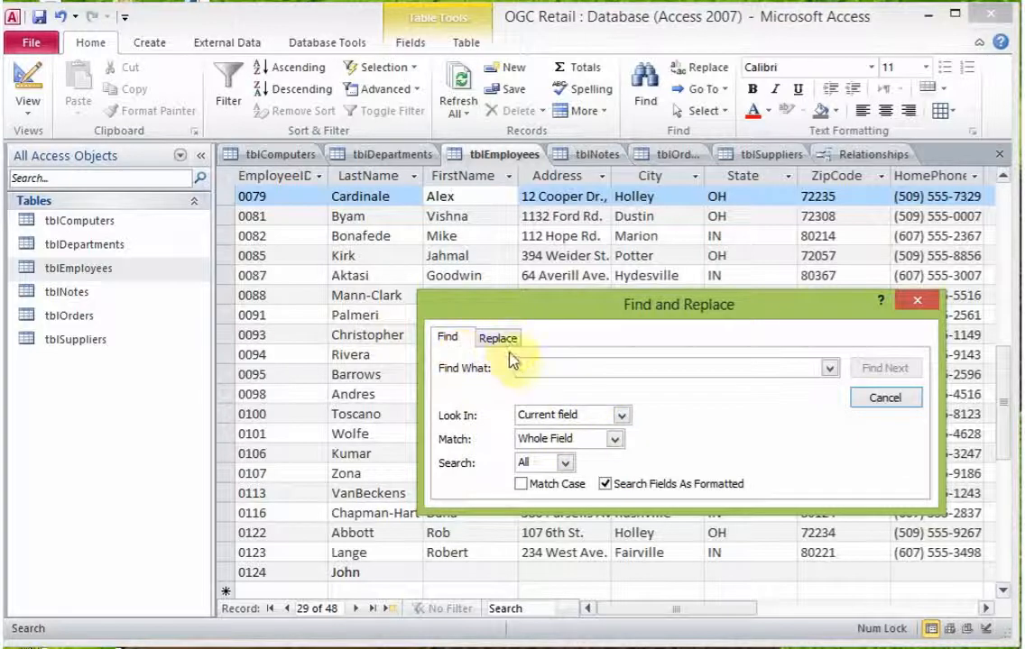
click(501, 340)
click(882, 399)
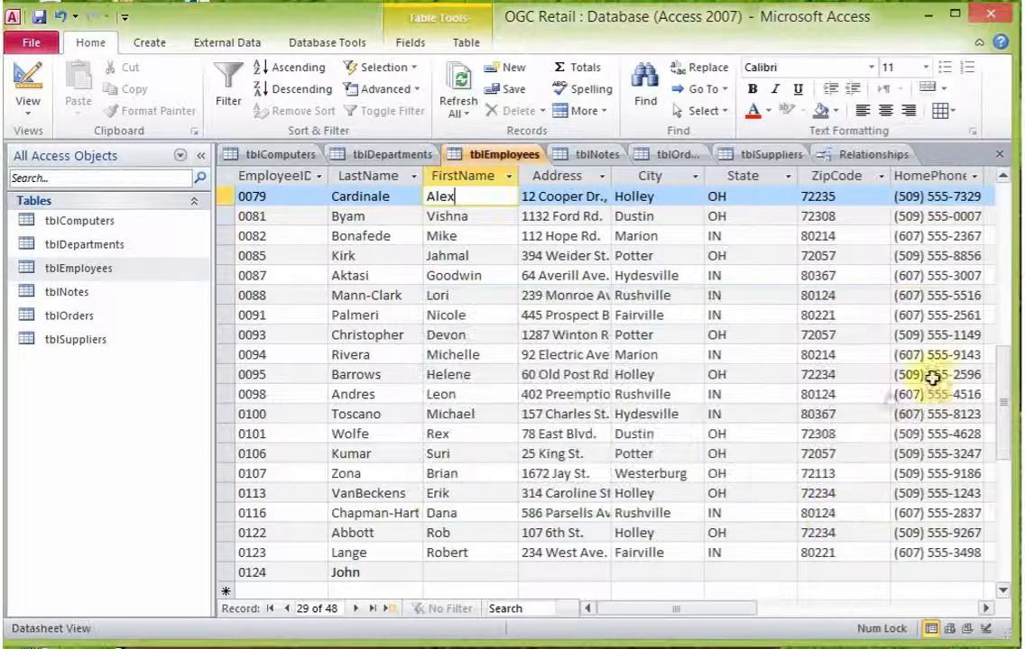
- Search the LastName field for the newly added employee's name with Find and Replace, matching the whole field
click(754, 177)
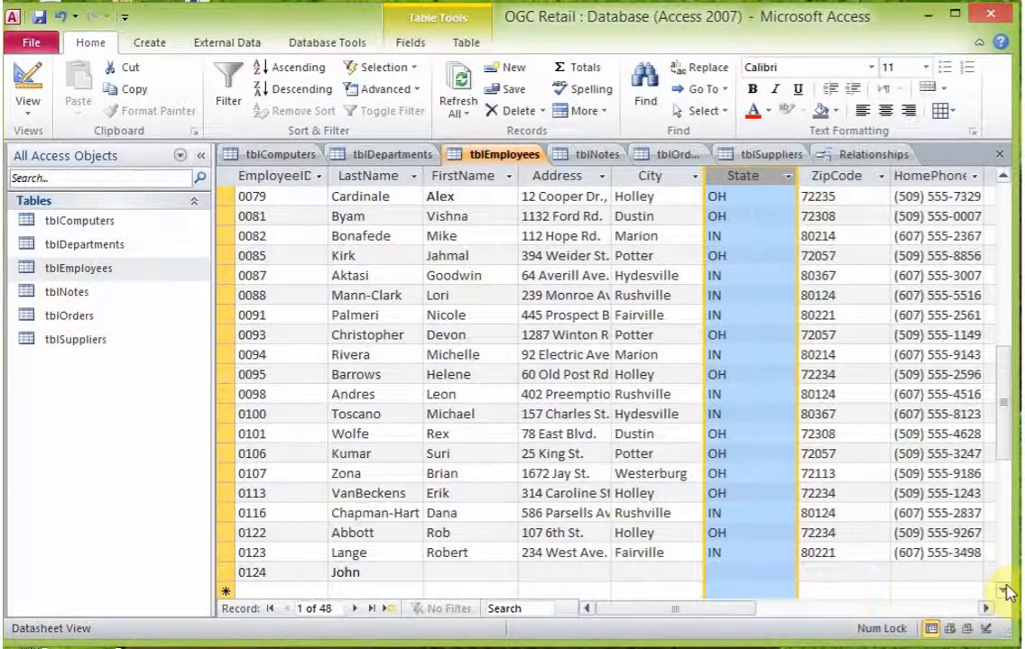
scroll(999, 594, down, 4)
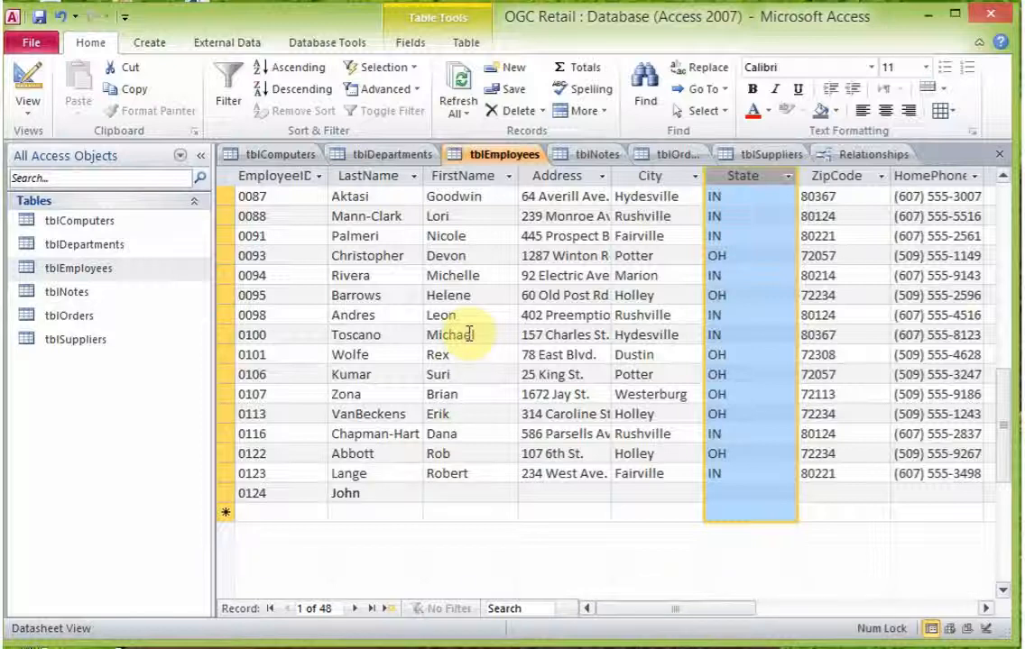
click(349, 492)
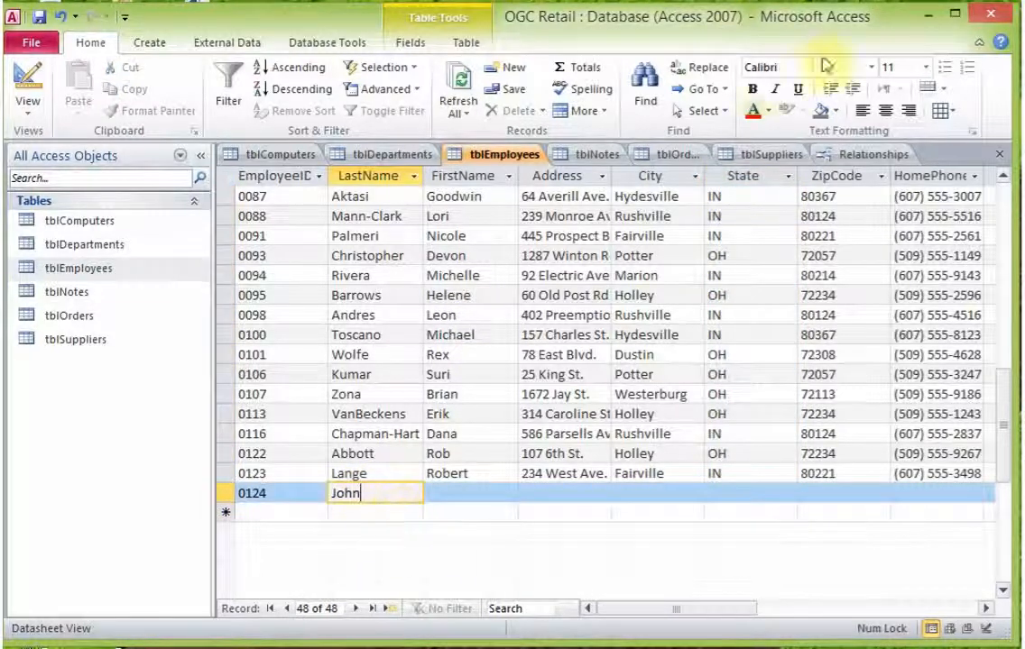
click(702, 68)
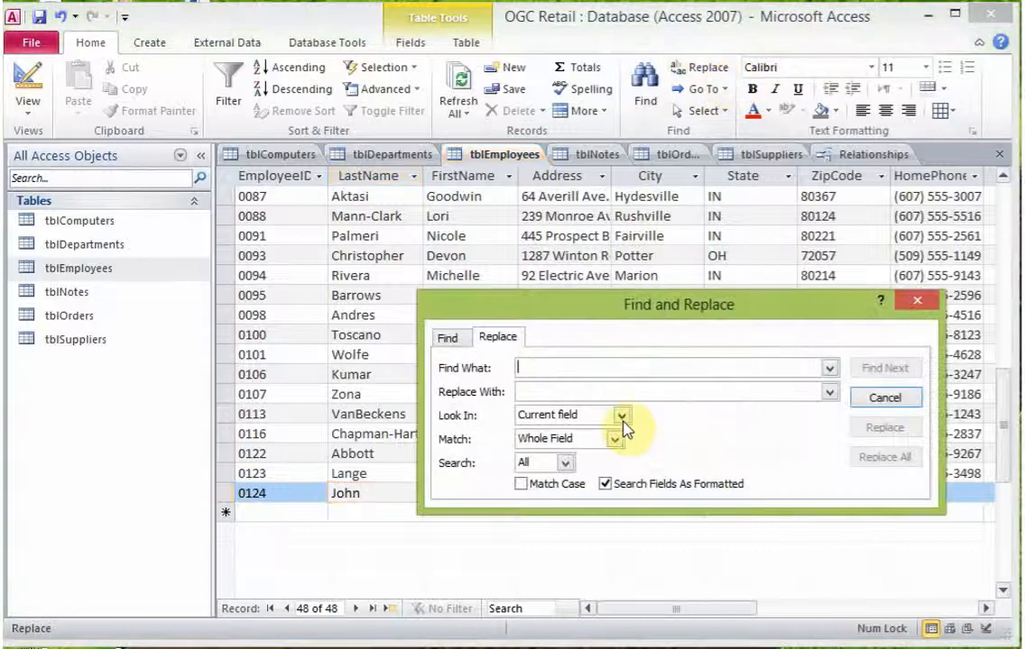
text(John)
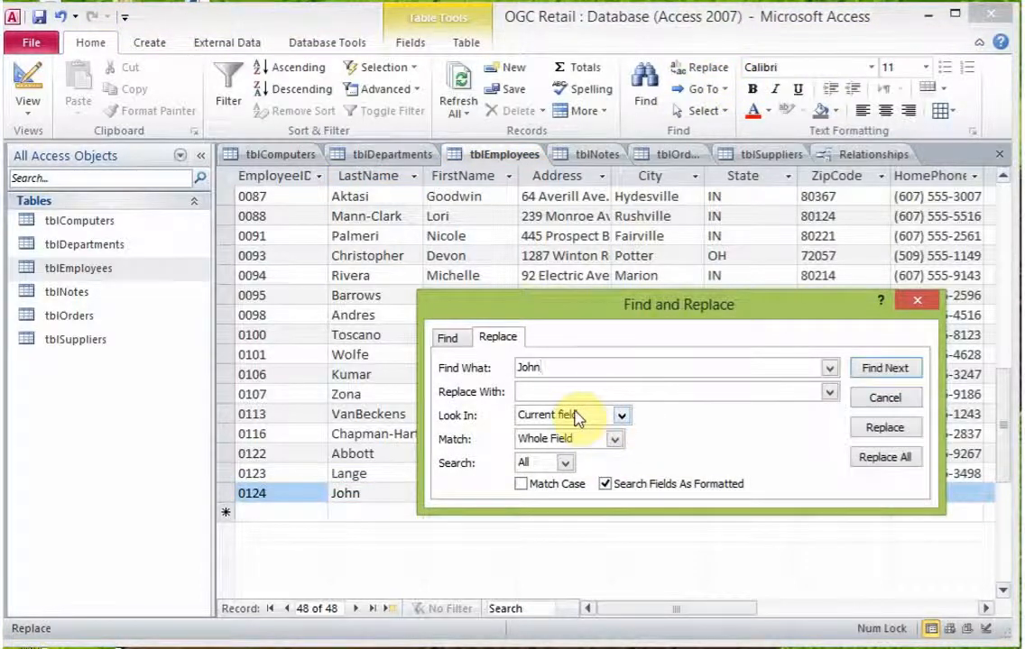
click(887, 369)
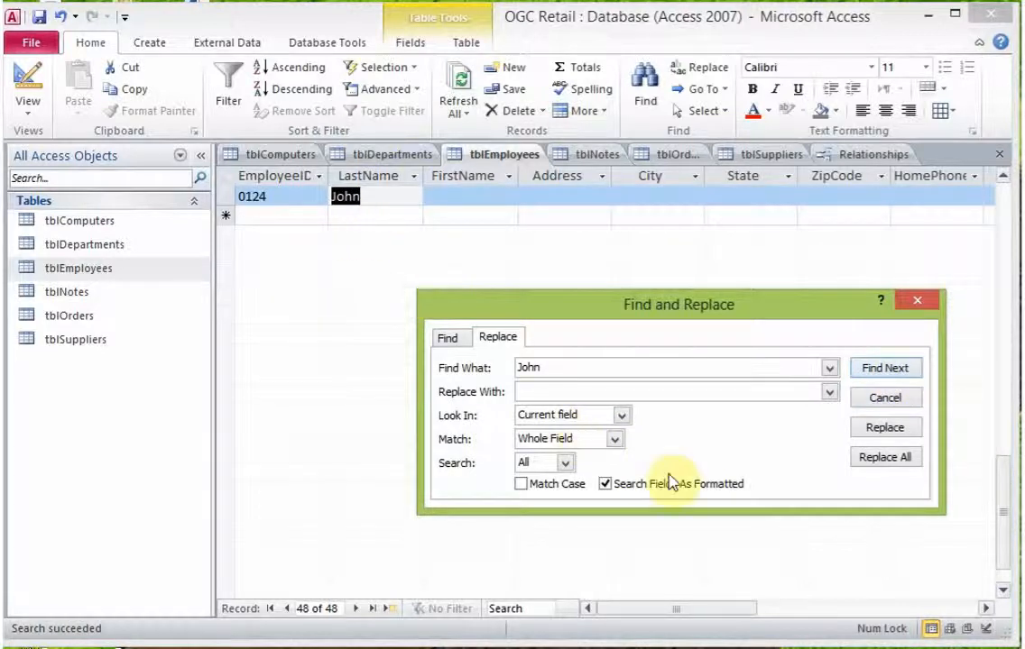
drag(556, 367, 521, 368)
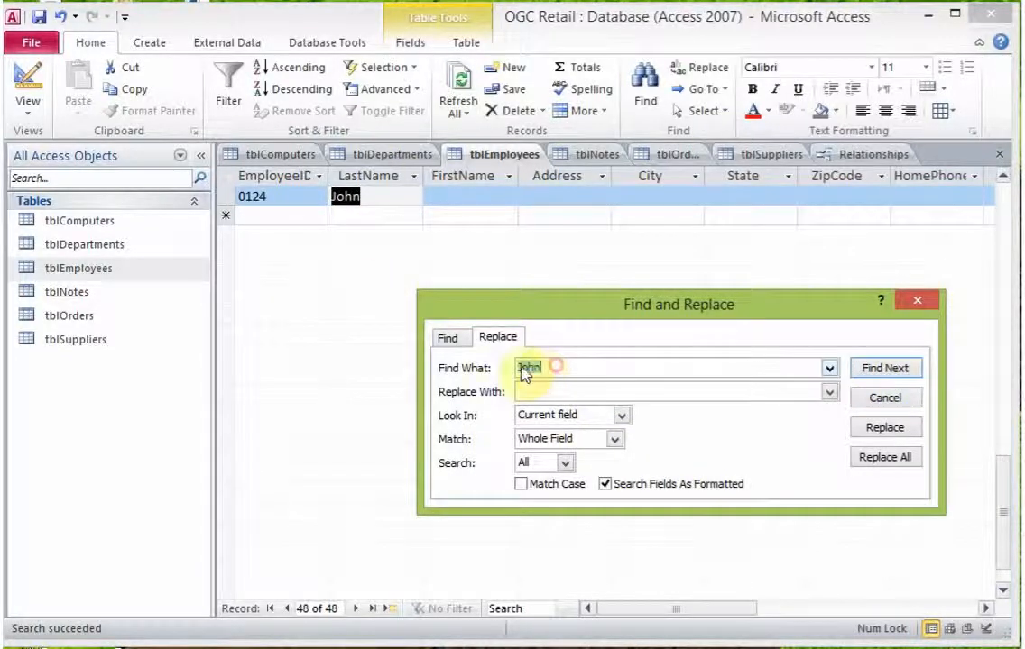
click(498, 336)
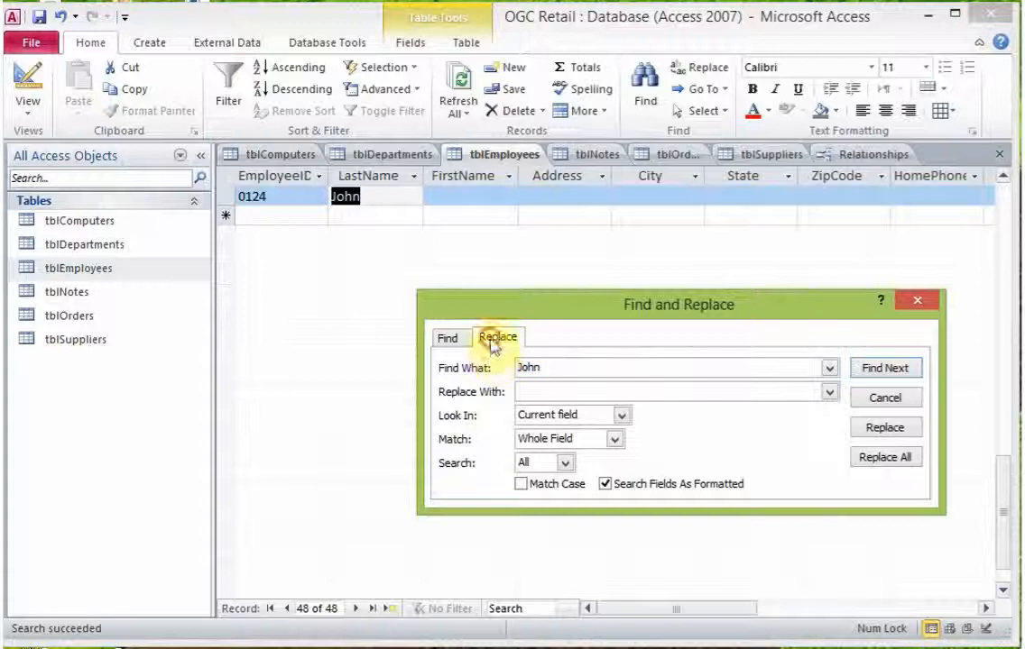
- Try to replace in the LastName field using the longer form of the new employee's surname as the search text
double_click(558, 368)
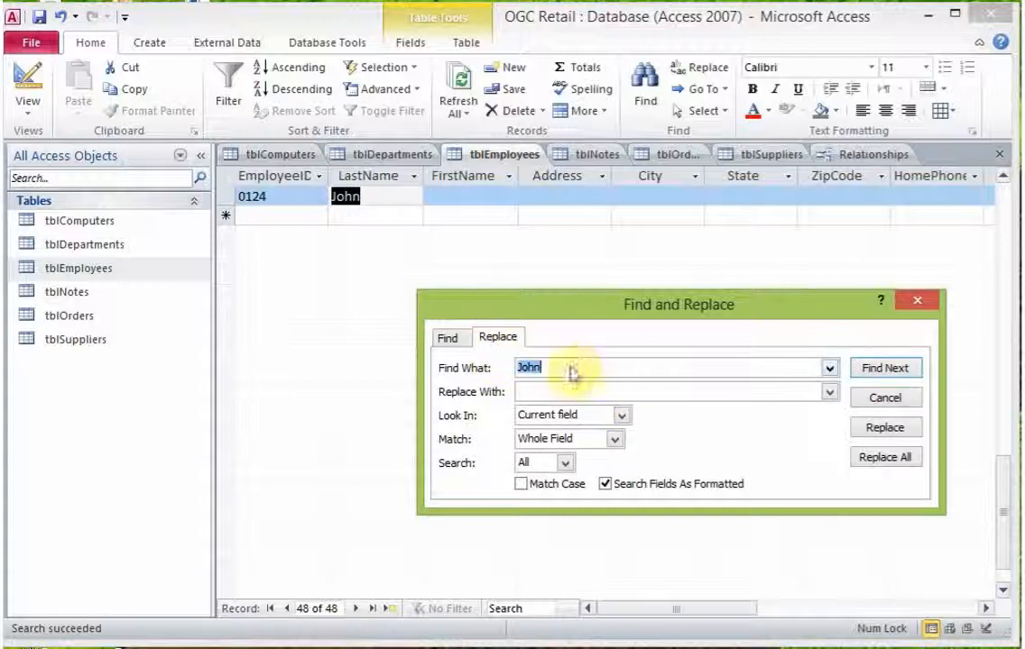
key(BackSpace)
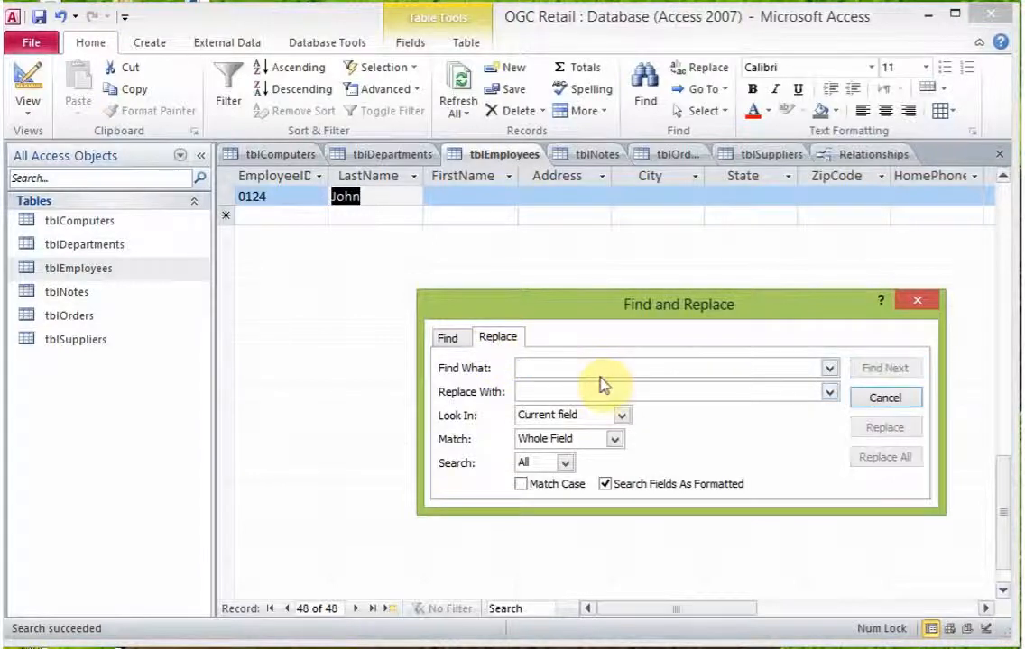
text(Johnsion)
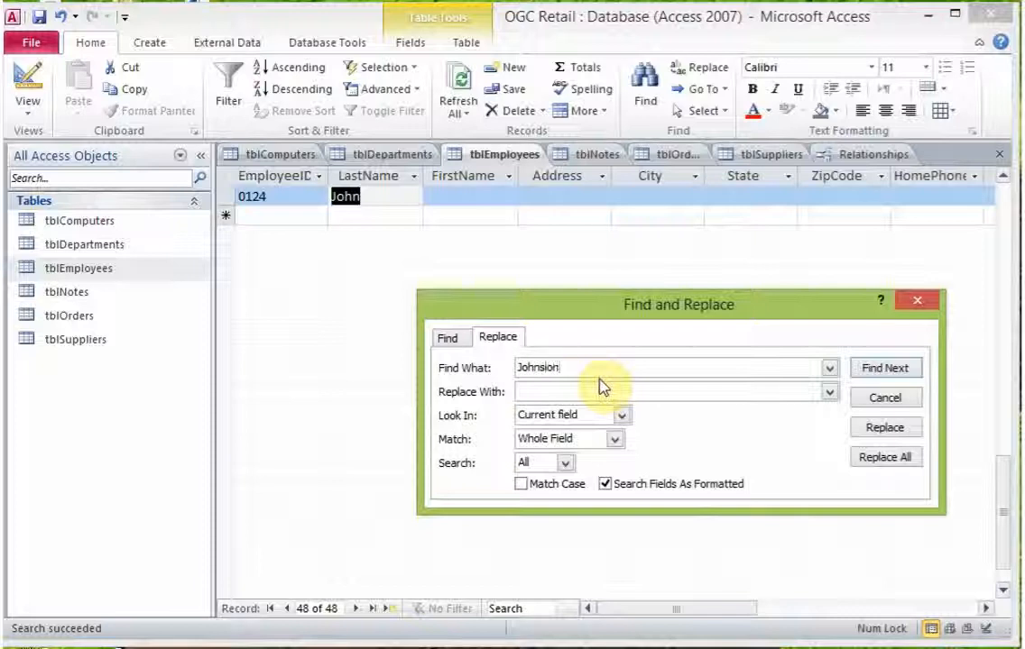
key(BackSpace)
text(on)
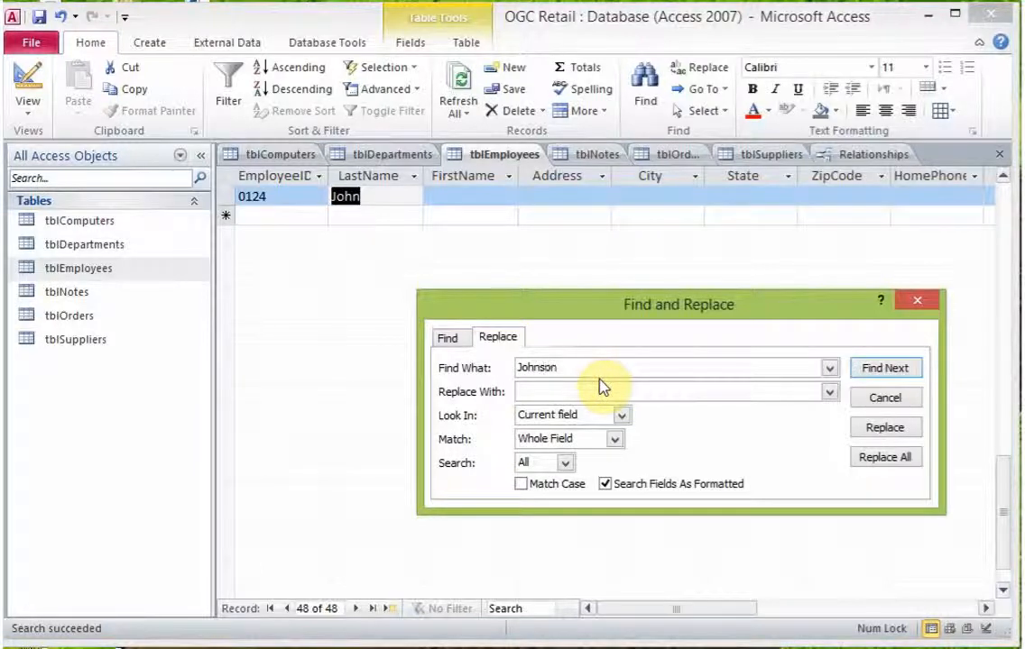
click(888, 430)
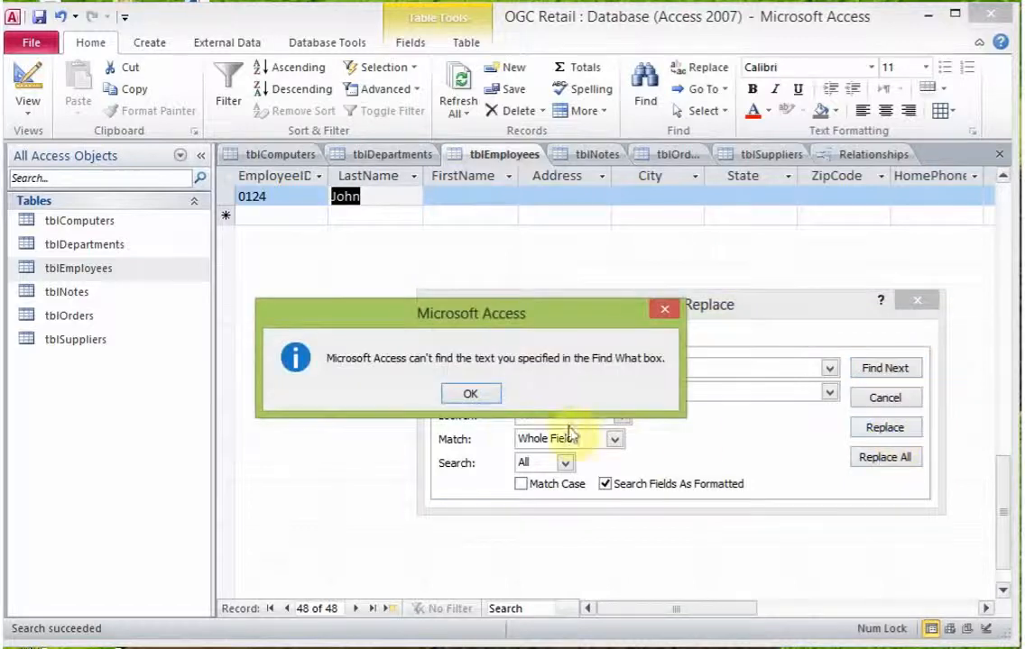
click(481, 395)
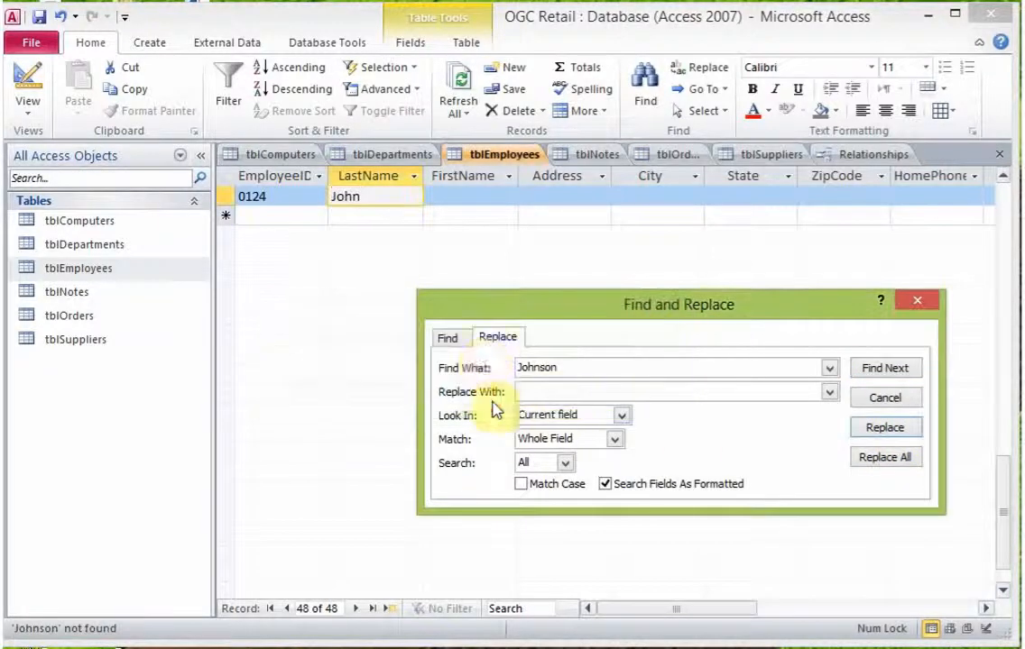
- Replace the new employee's short name in the LastName field with its longer surname form, and refresh all records
click(448, 340)
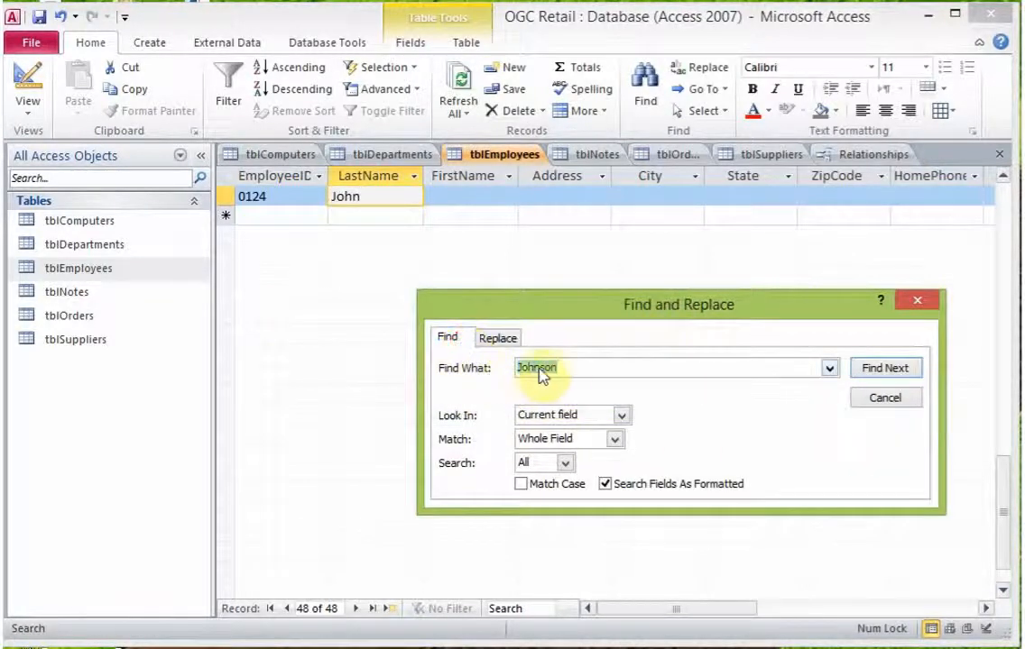
click(578, 370)
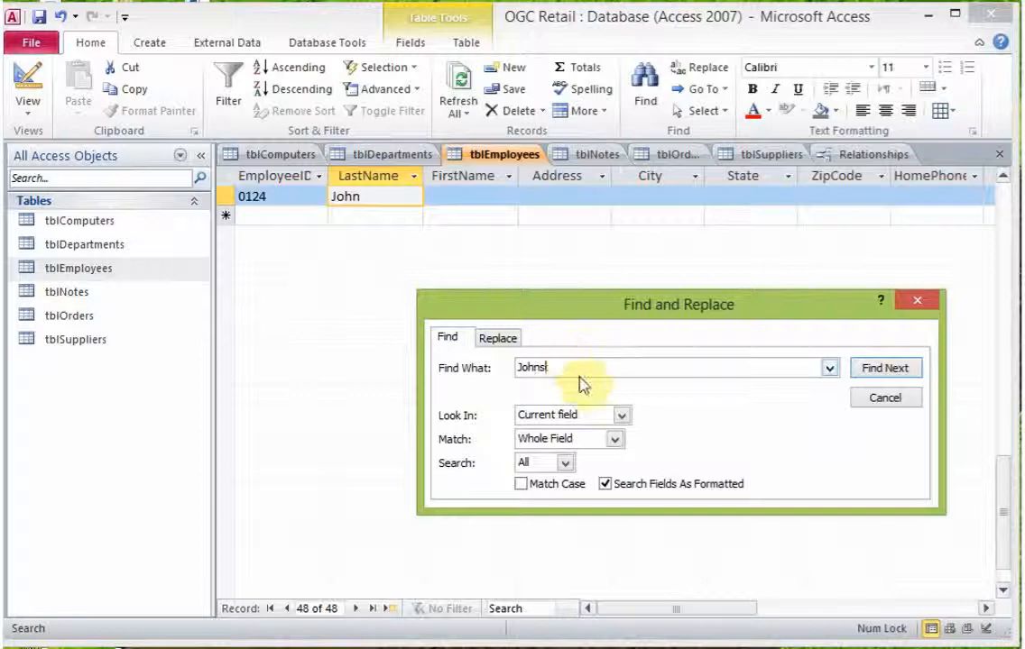
click(498, 338)
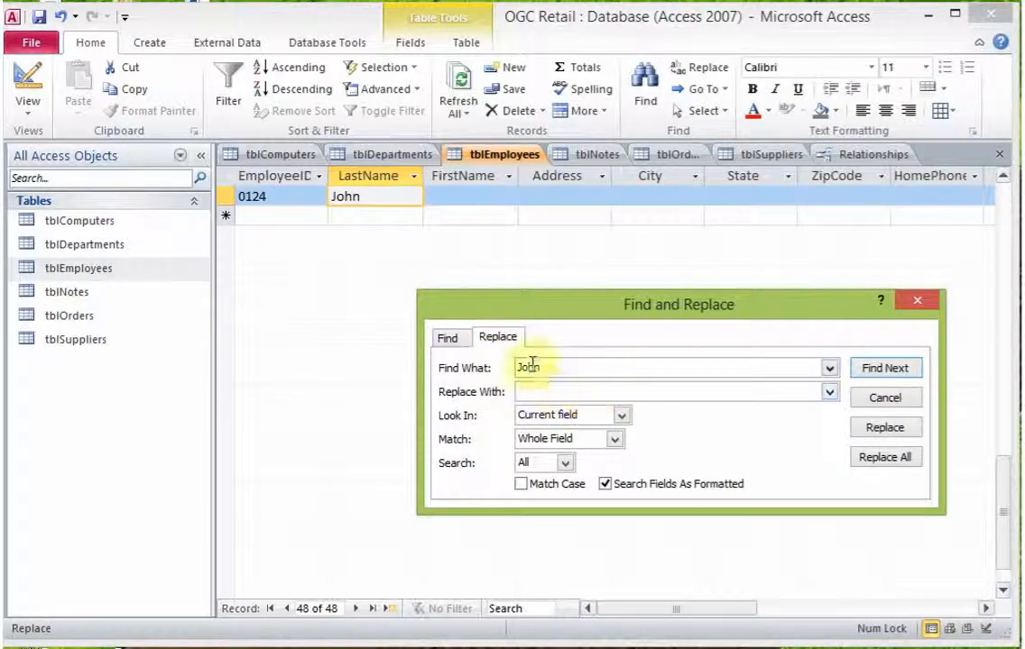
click(544, 390)
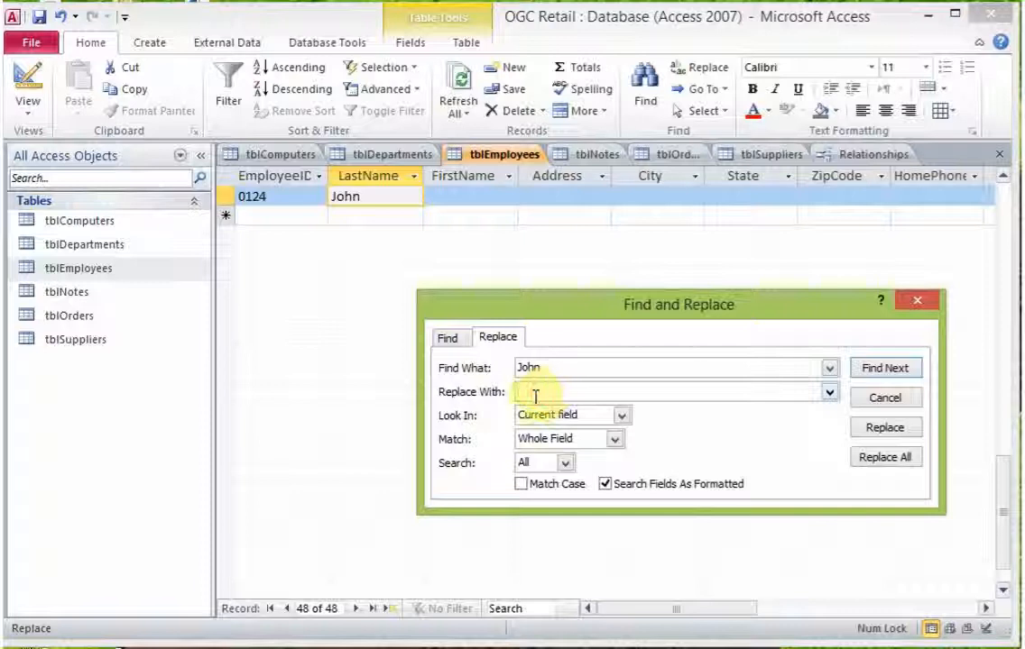
text(Johnson)
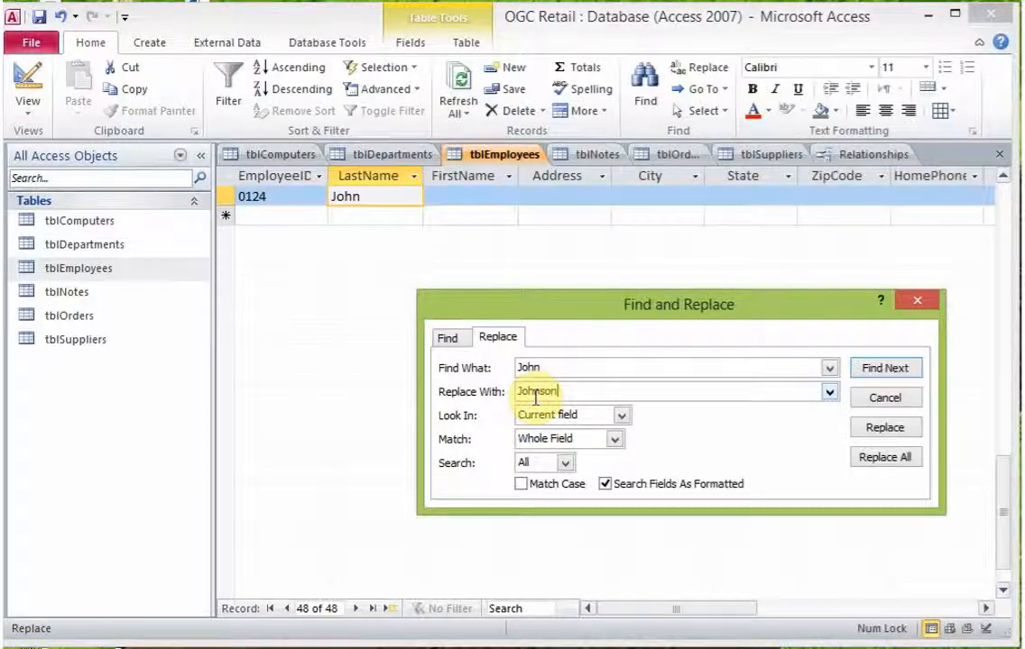
click(897, 440)
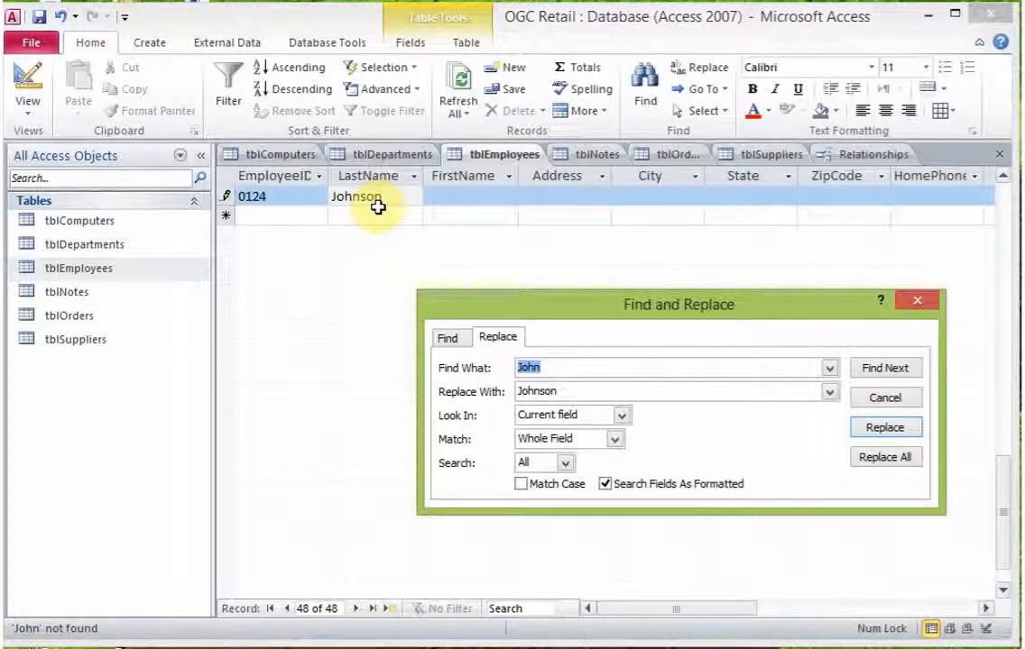
click(894, 399)
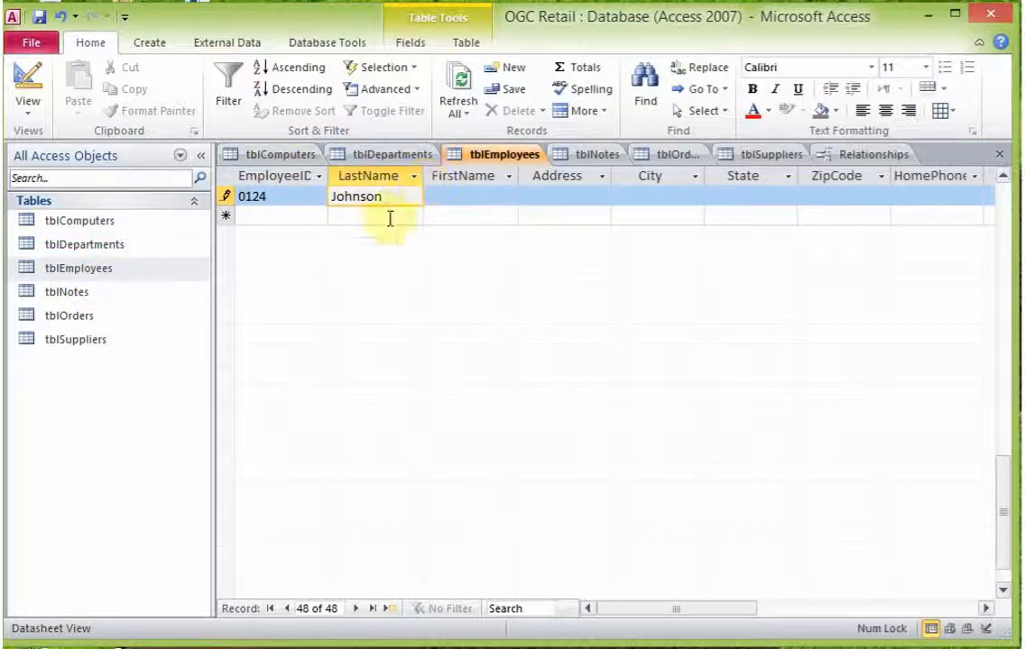
click(459, 106)
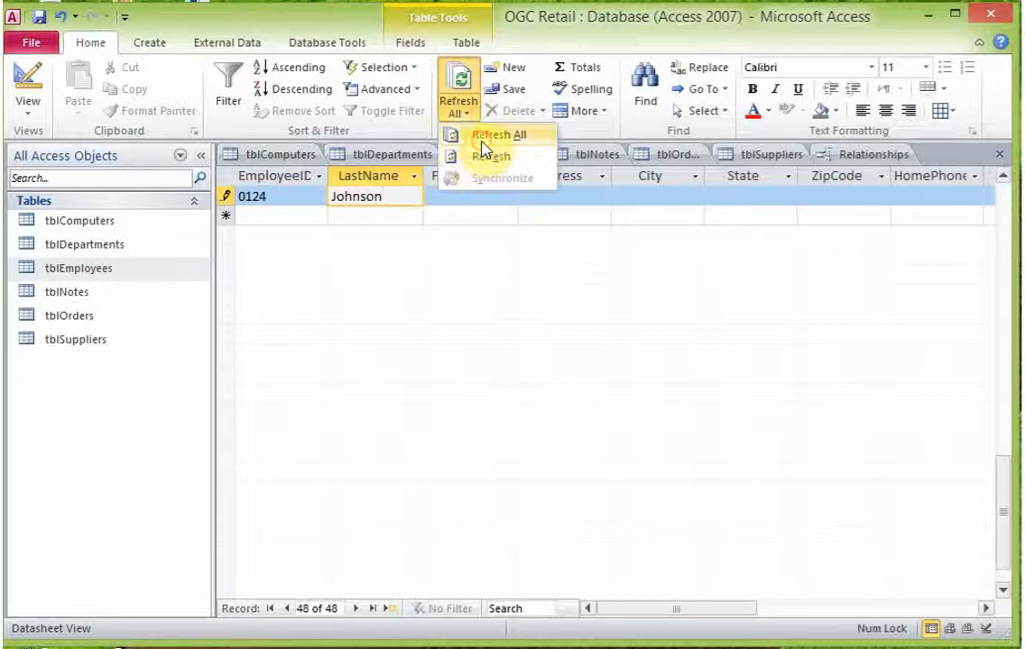
click(483, 140)
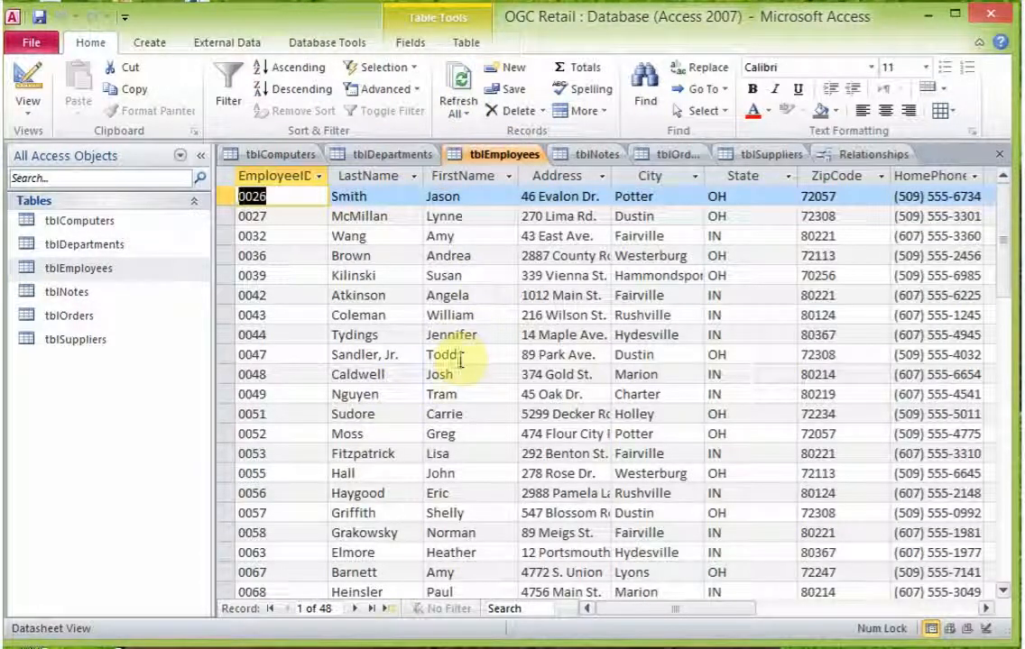
- Start a blank new record in tblEmployees from the first record's row
click(226, 197)
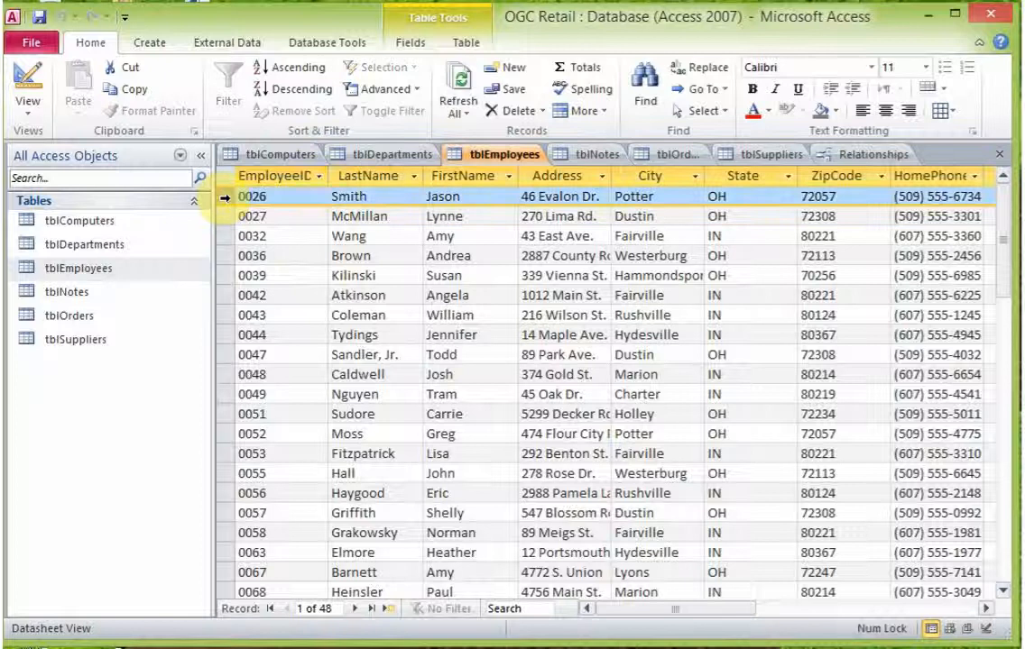
right_click(227, 202)
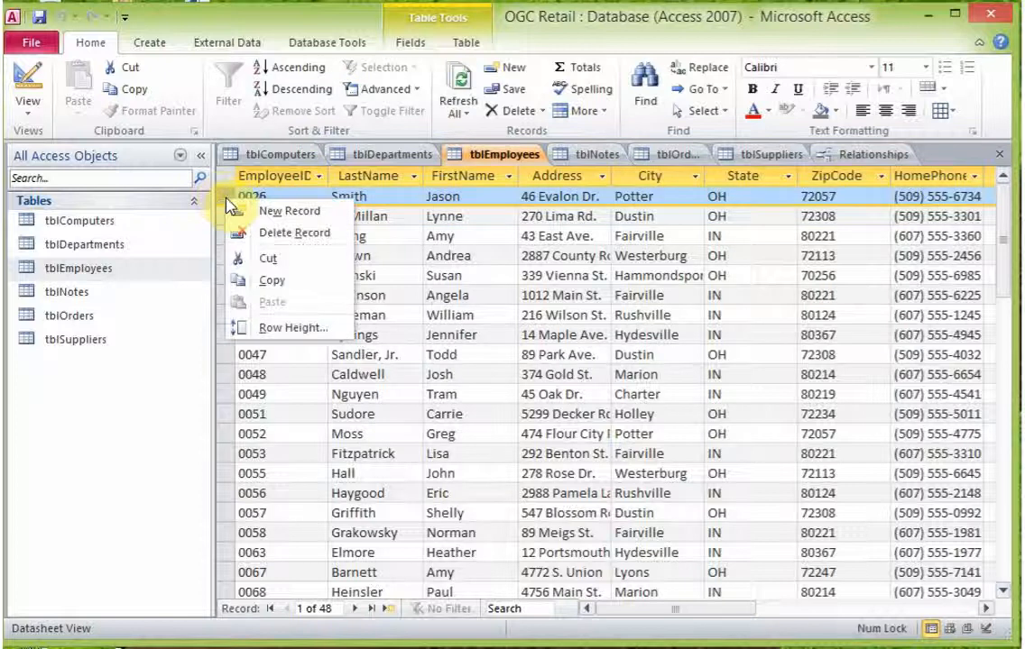
click(289, 213)
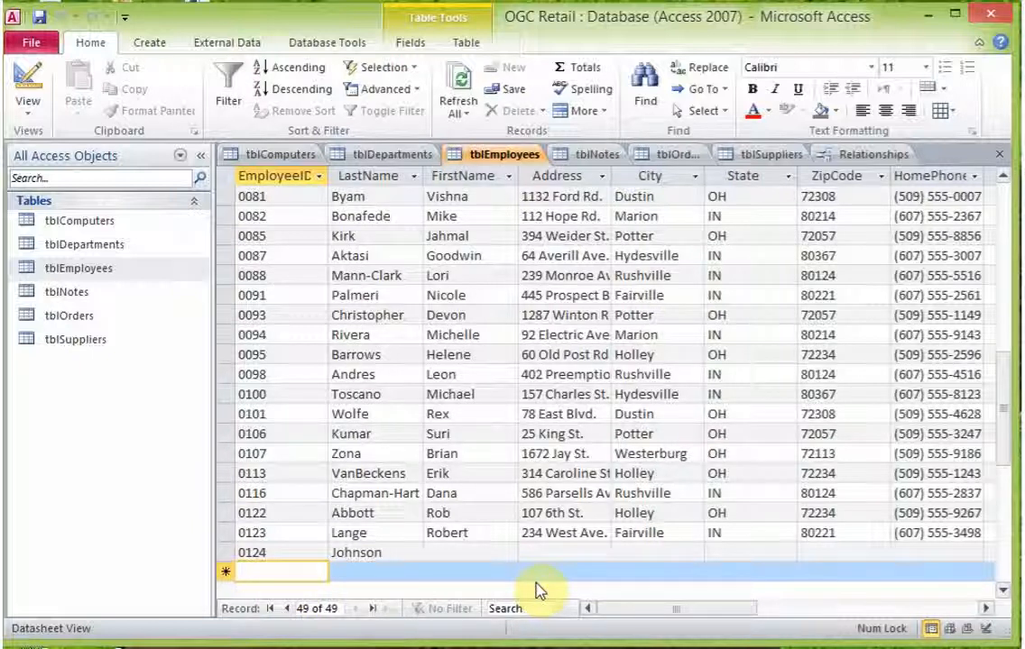
- Sort the employee records by EmployeeID in ascending order, followed by descending order
click(294, 72)
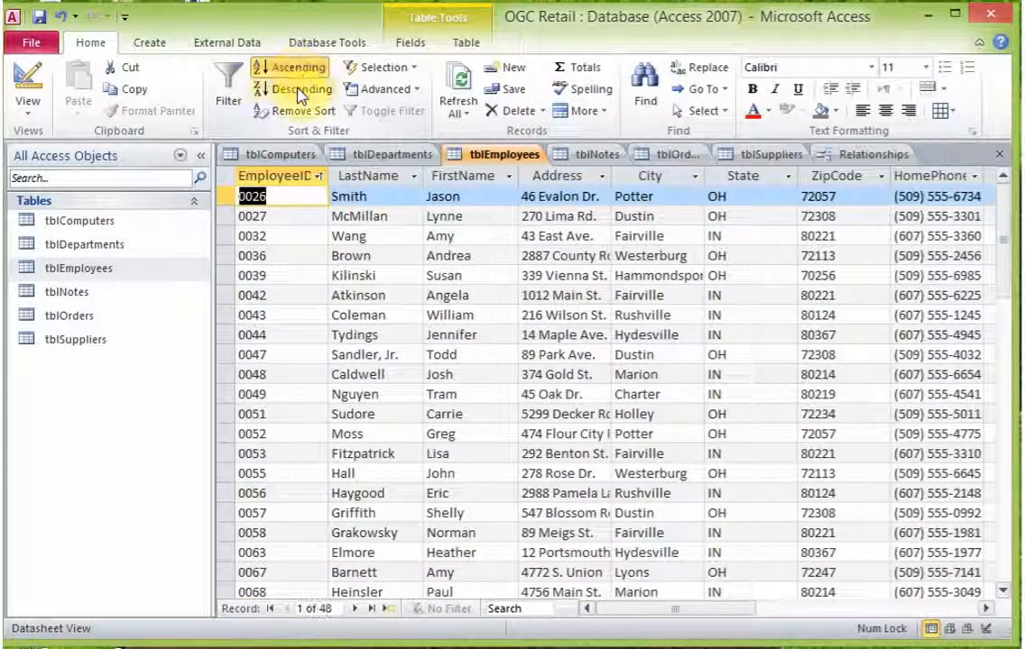
click(301, 93)
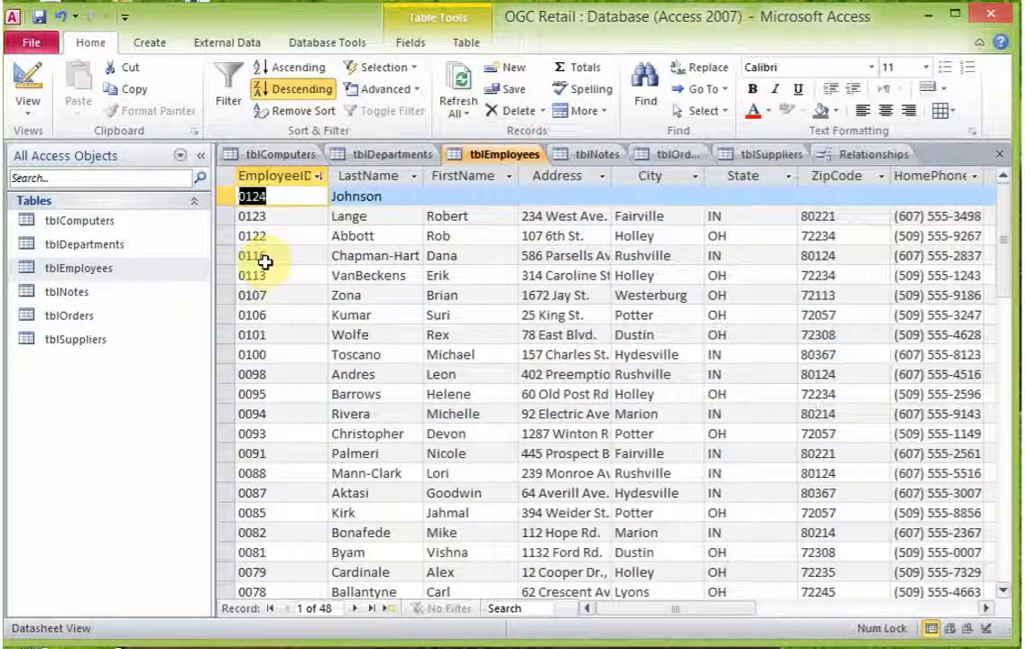
- Sort the employee records by FirstName in ascending order and look through the reordered list
click(376, 176)
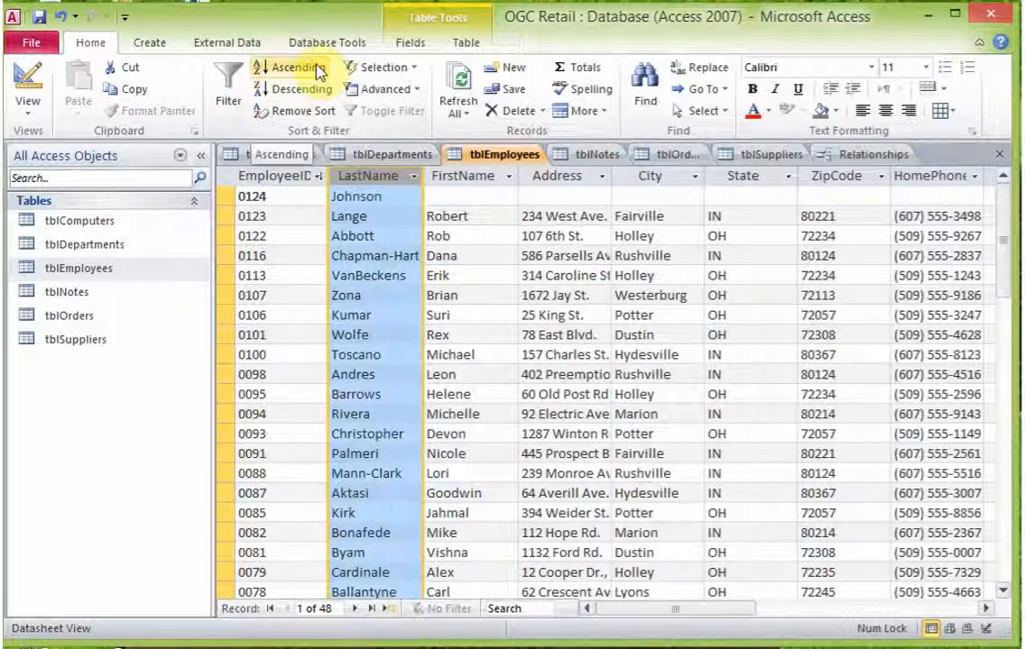
click(481, 177)
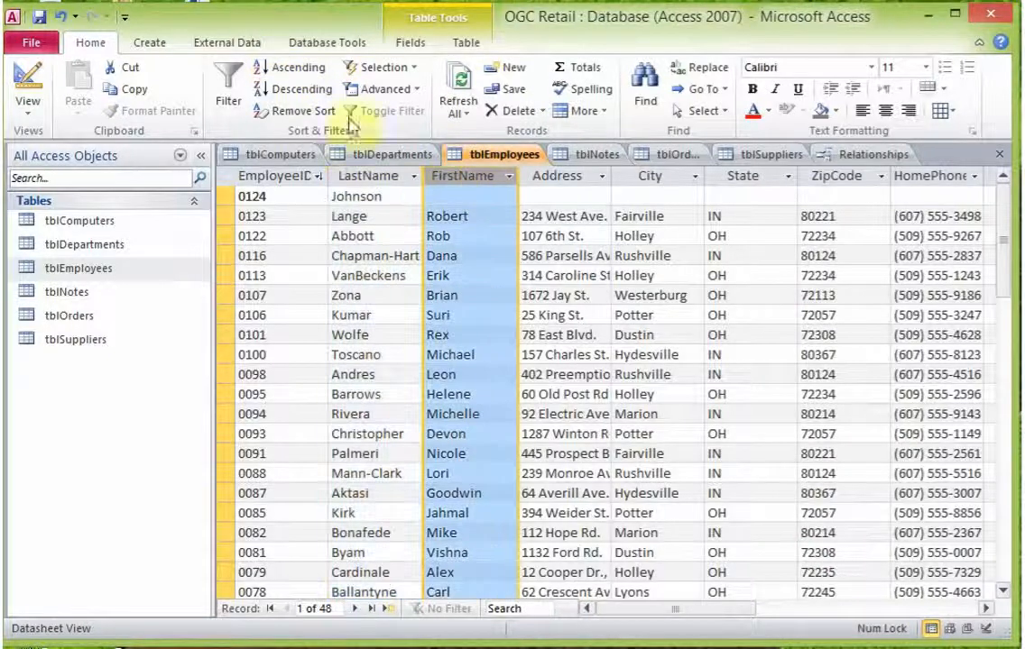
click(302, 76)
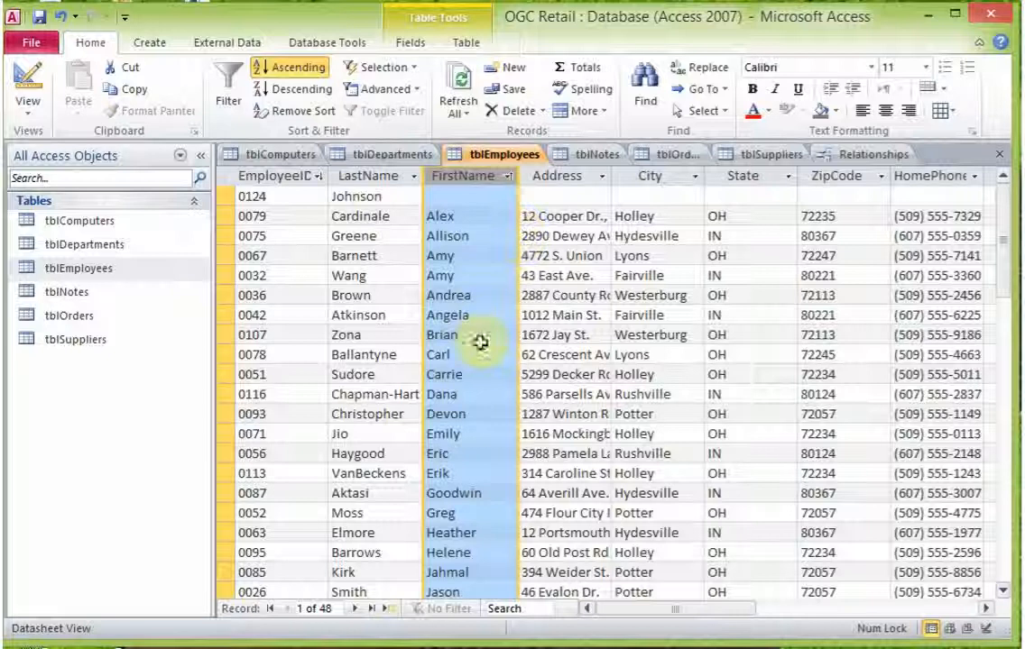
scroll(480, 344, down, 15)
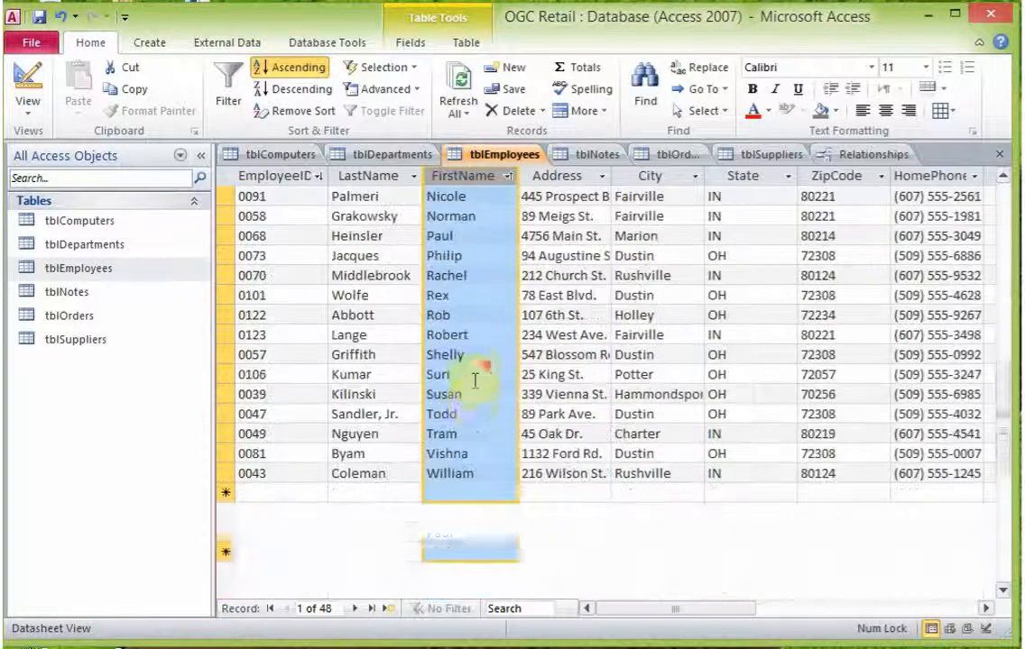
scroll(470, 399, up, 15)
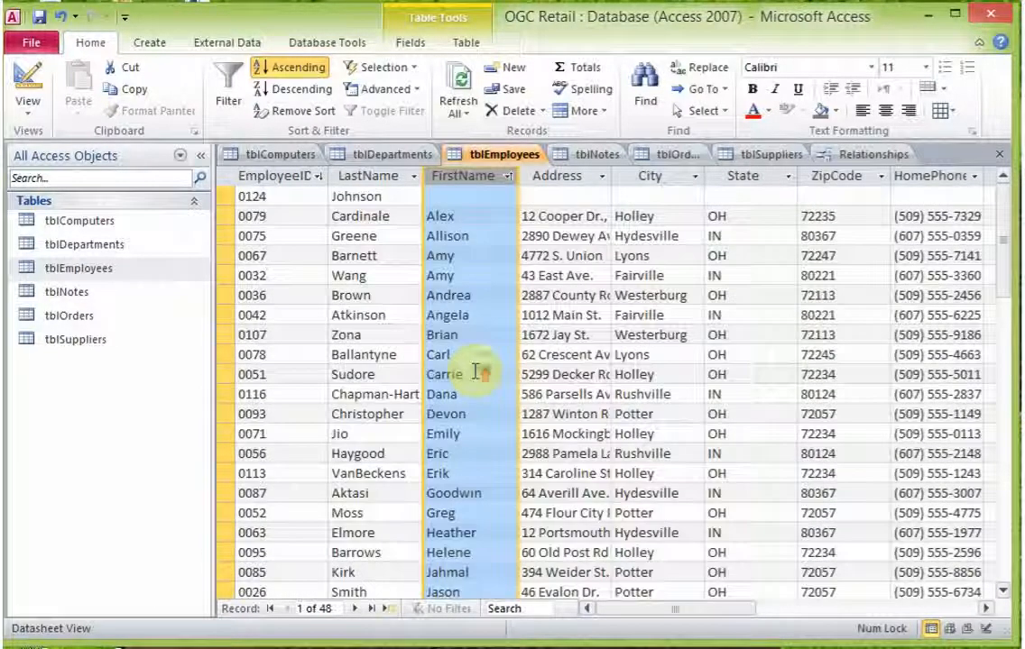